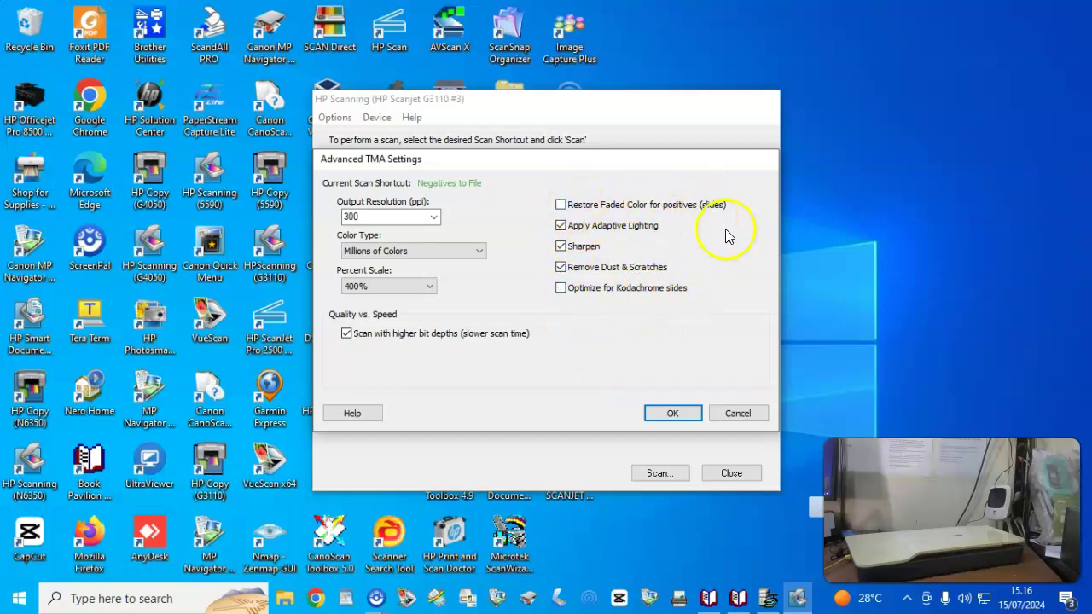
# Accept the advanced TMA settings and keep Color output with the Jpeg Image (*.jpg) file type.
pyautogui.click(673, 414)
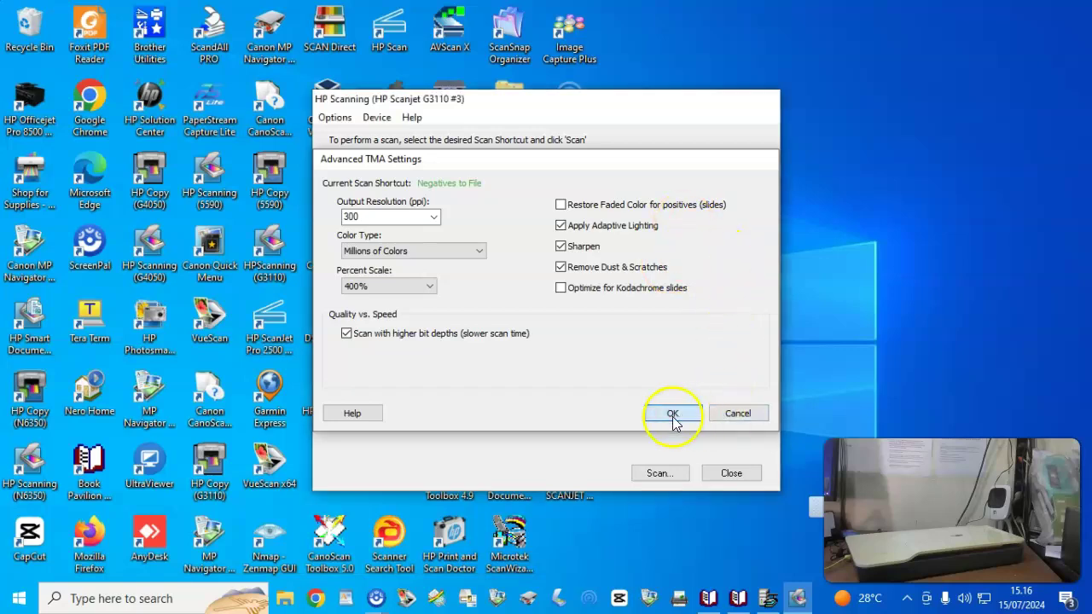
pyautogui.click(623, 259)
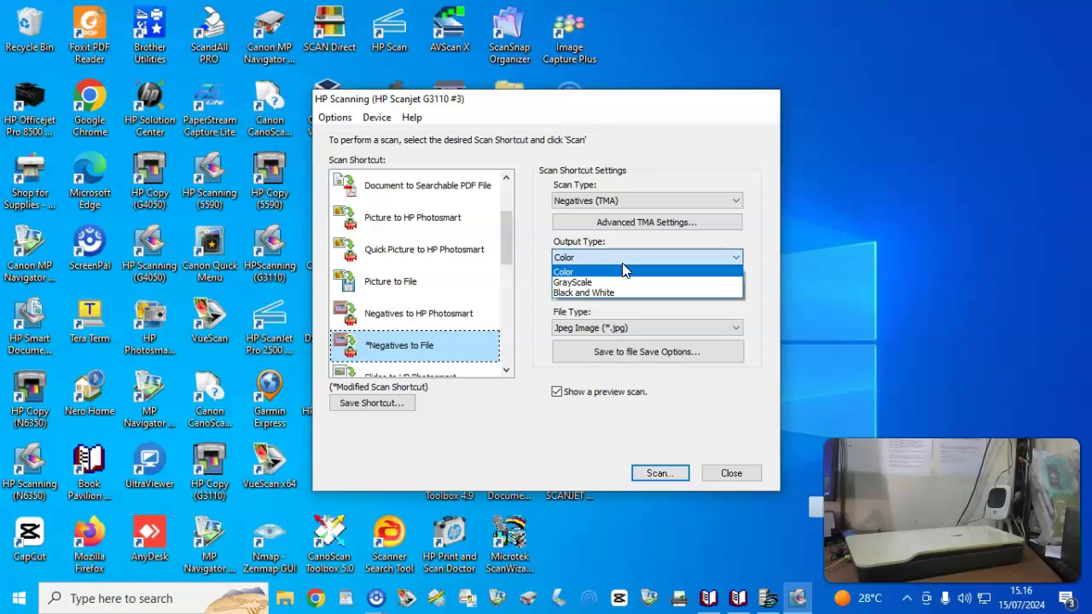
pyautogui.click(623, 295)
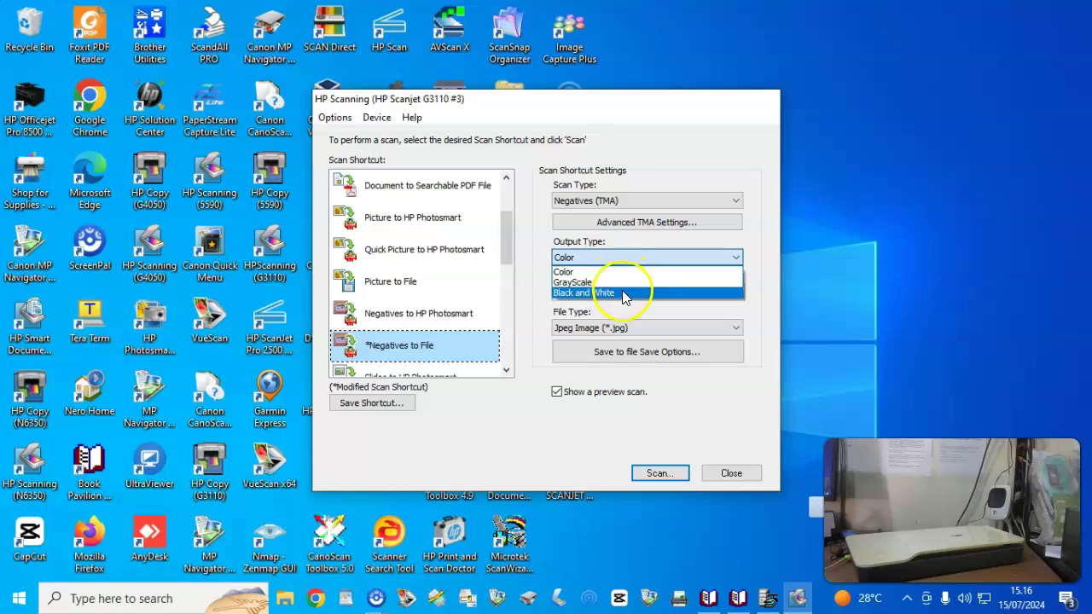
pyautogui.click(659, 333)
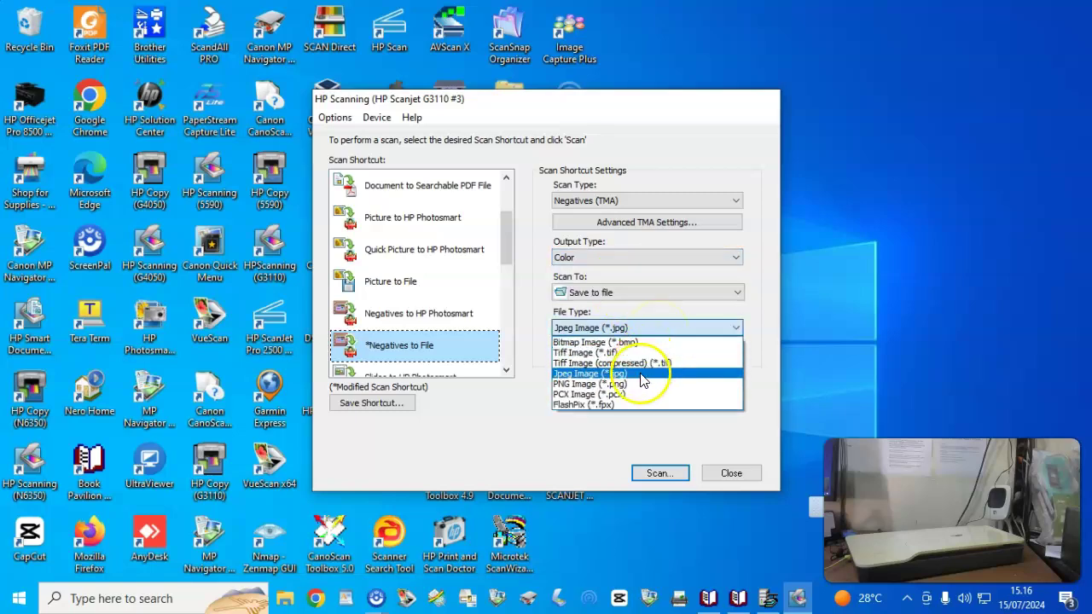
pyautogui.click(724, 375)
# In the file save options, set the base file name to JURAGAN_JERUK and the save location to the Desktop.
pyautogui.click(664, 360)
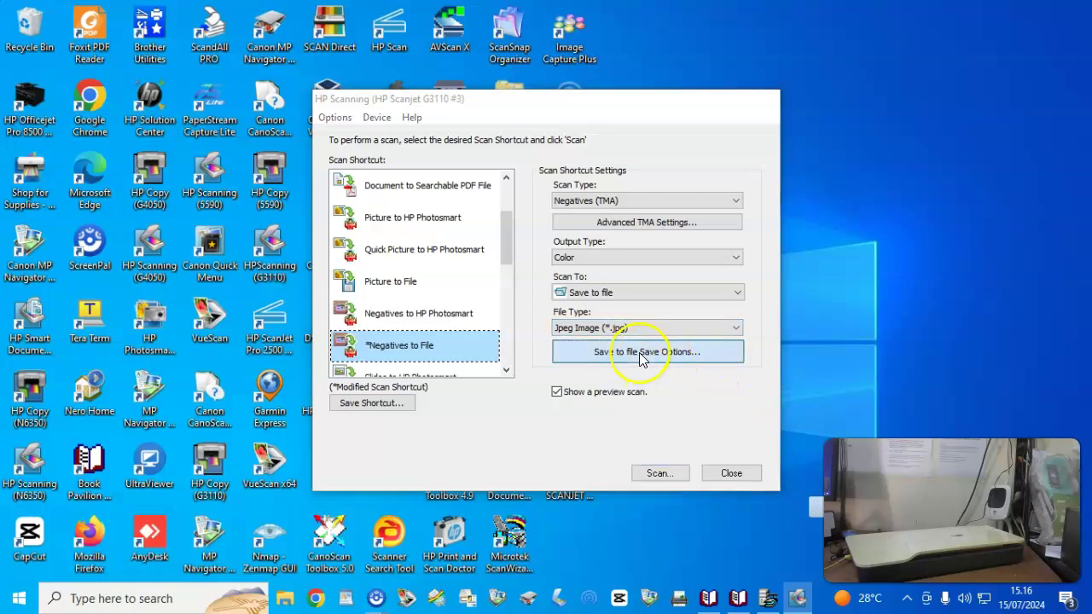
pyautogui.doubleClick(380, 255)
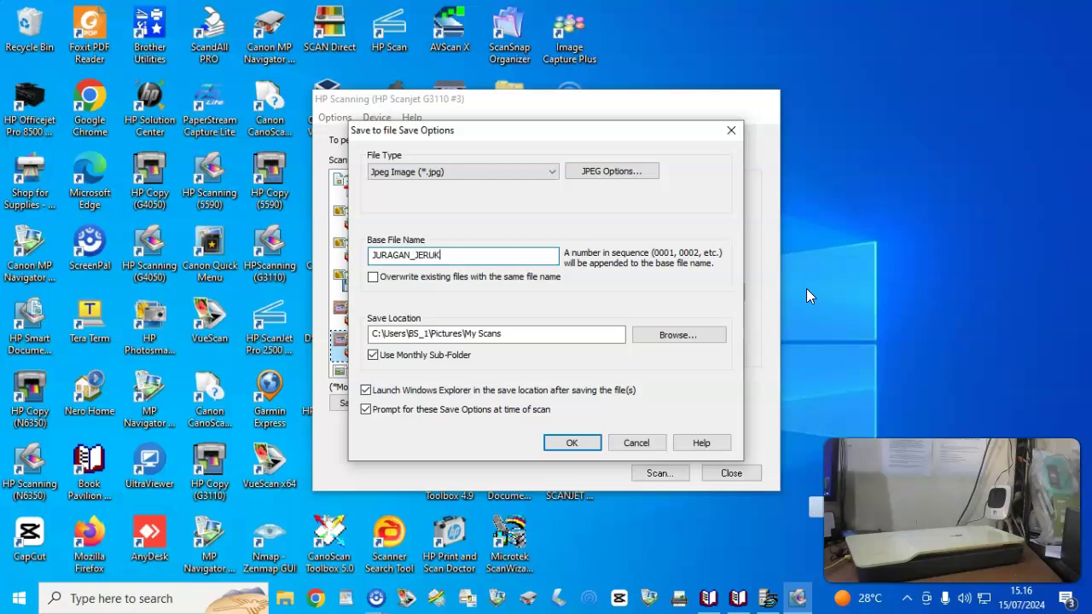
pyautogui.click(678, 333)
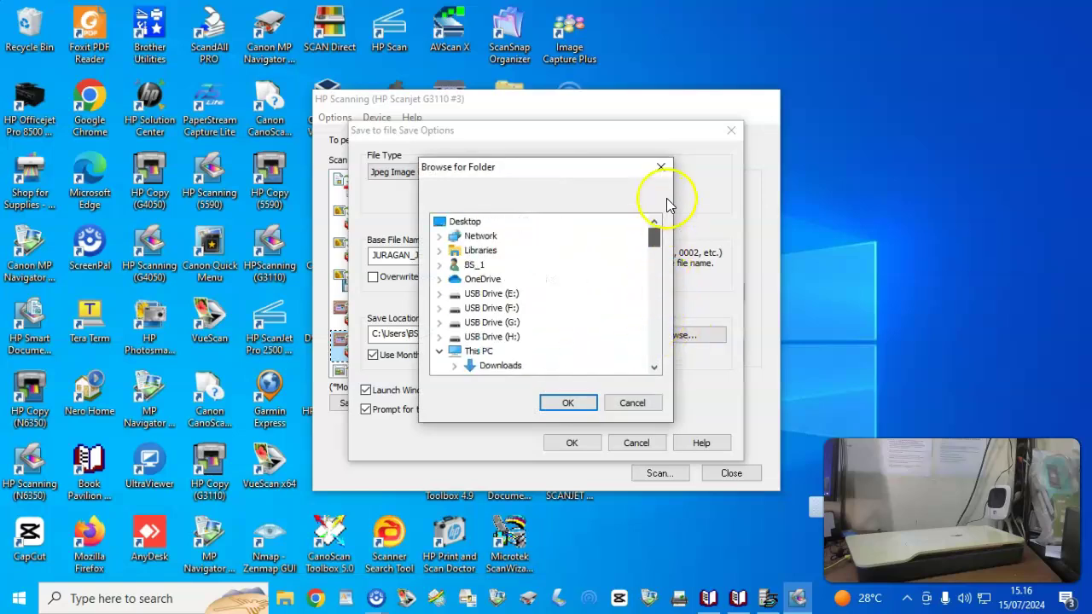
pyautogui.click(465, 221)
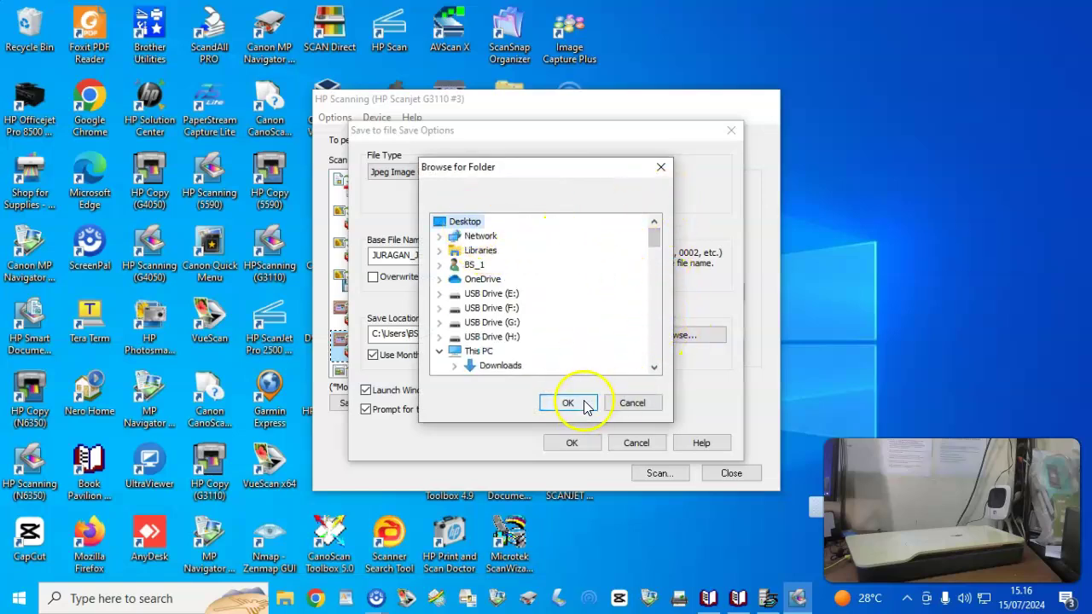
pyautogui.click(568, 404)
pyautogui.click(572, 444)
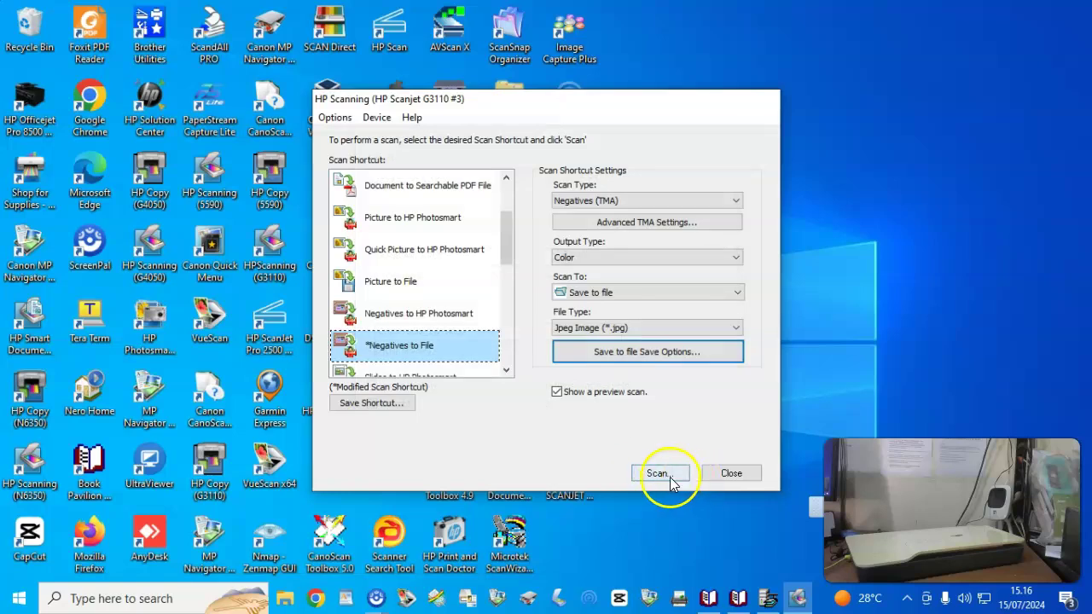
# Start the negatives scan and accept the save options to get the preview.
pyautogui.click(661, 473)
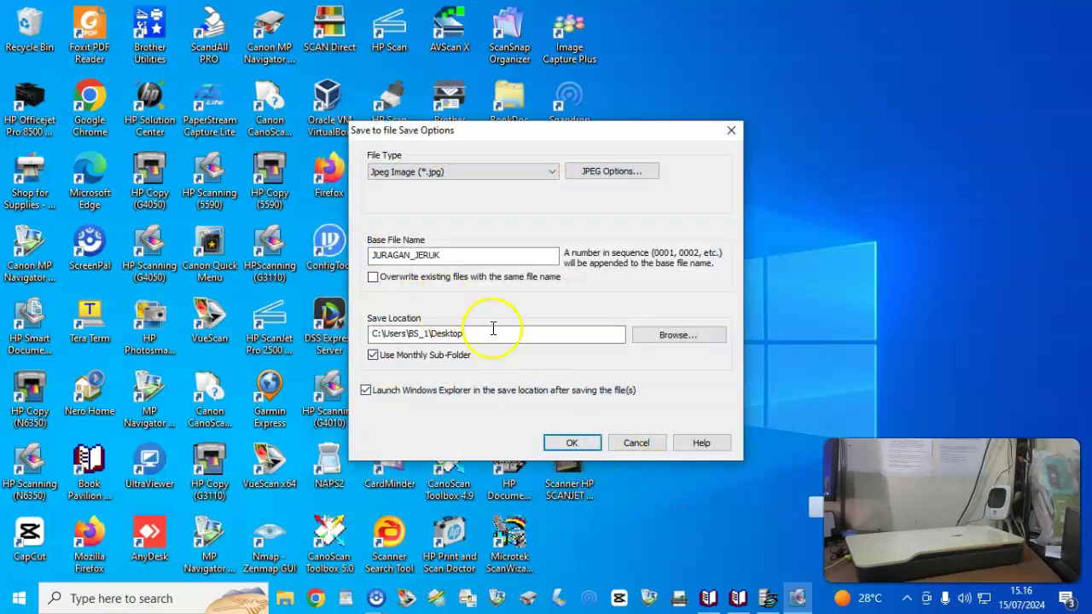
pyautogui.click(568, 444)
pyautogui.doubleClick(587, 456)
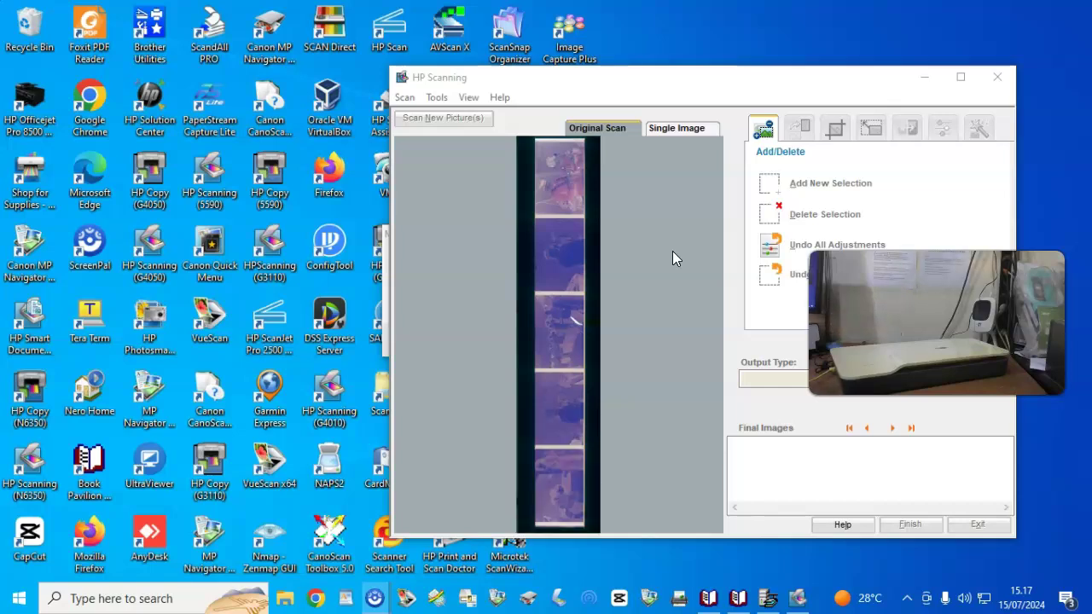
# Delete the selections around the first three frames of the scanned negative strip.
pyautogui.click(548, 177)
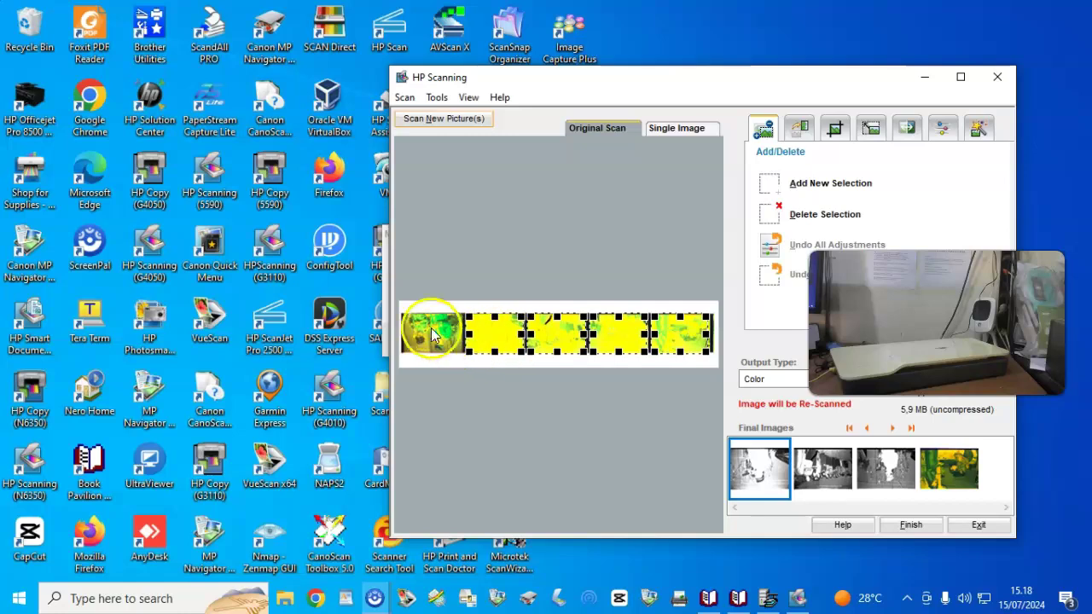
pyautogui.click(785, 221)
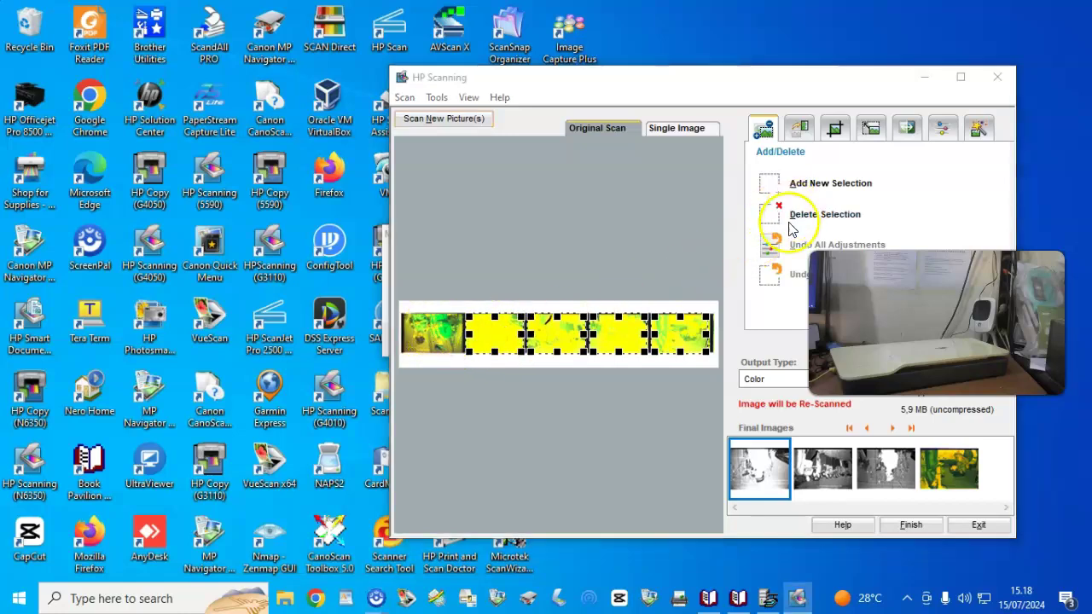
pyautogui.click(758, 348)
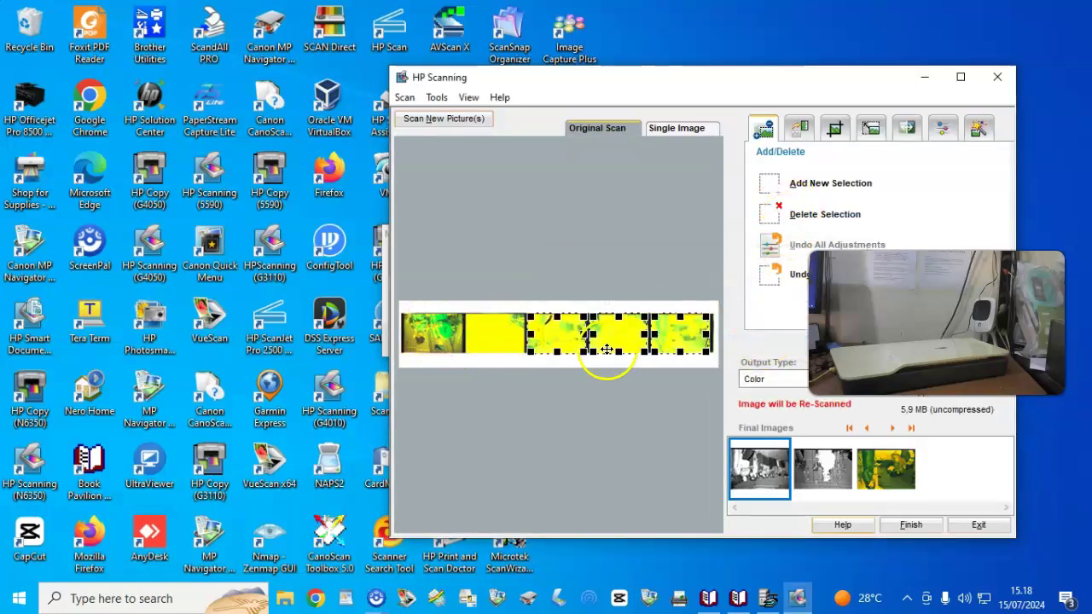
pyautogui.click(780, 215)
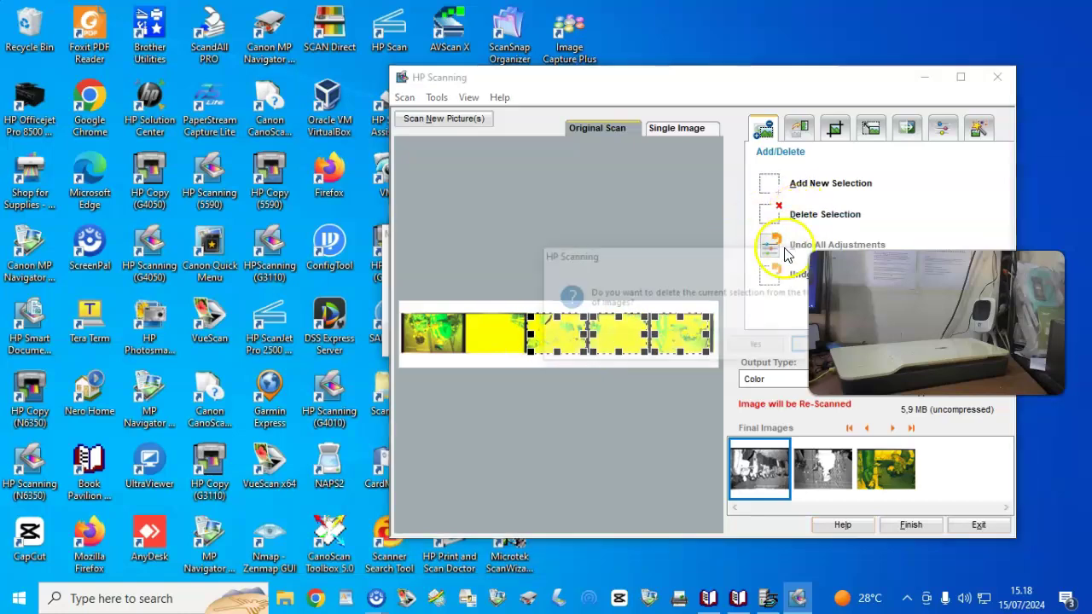
pyautogui.click(761, 346)
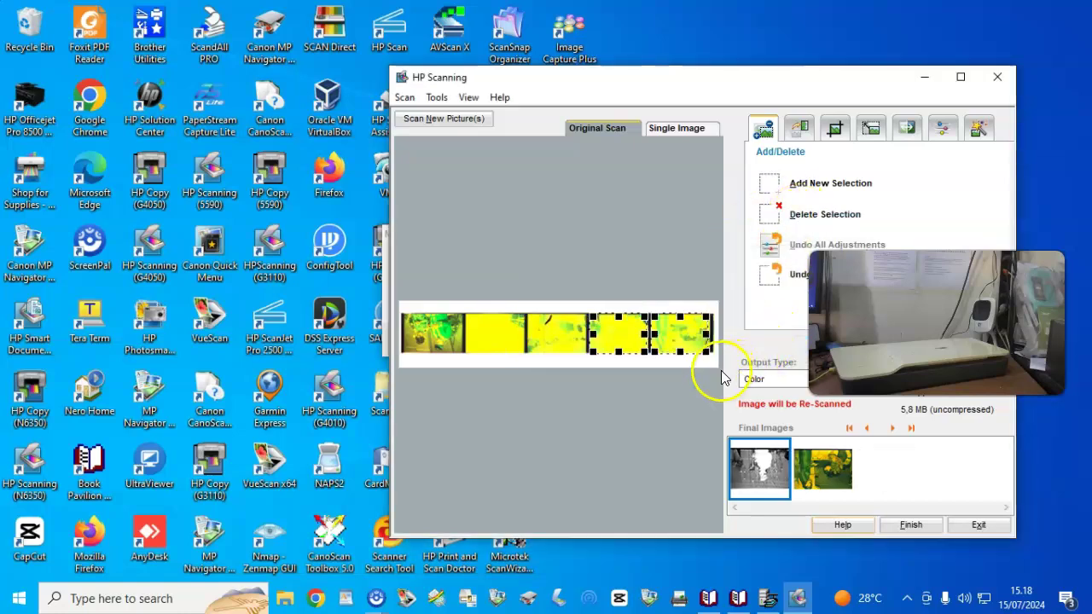
# Delete the selection around the last frame so that only the fourth frame's selection remains.
pyautogui.click(623, 342)
pyautogui.click(680, 339)
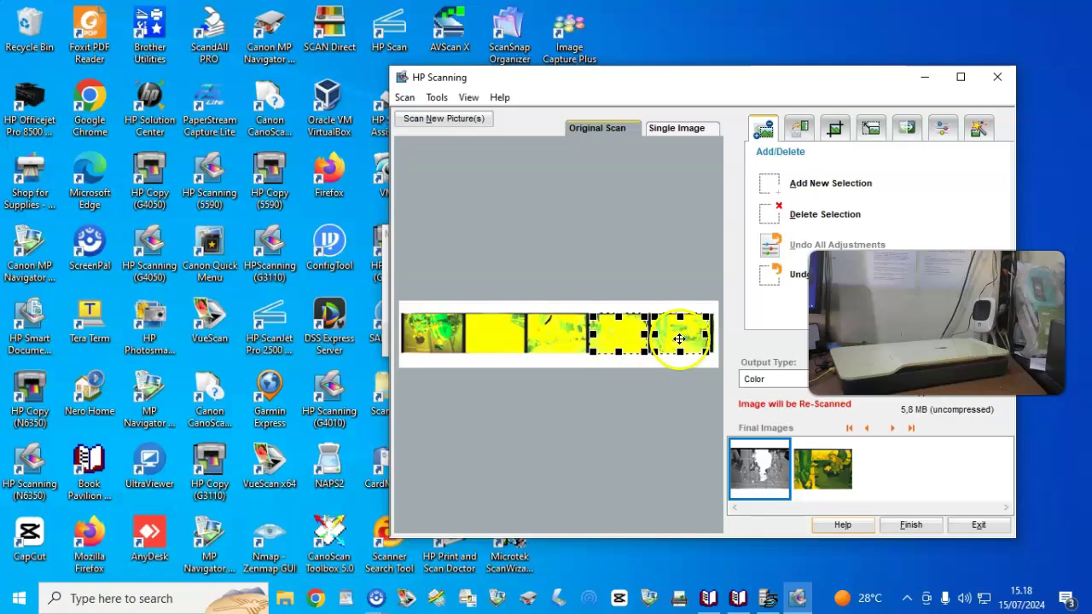
pyautogui.click(624, 333)
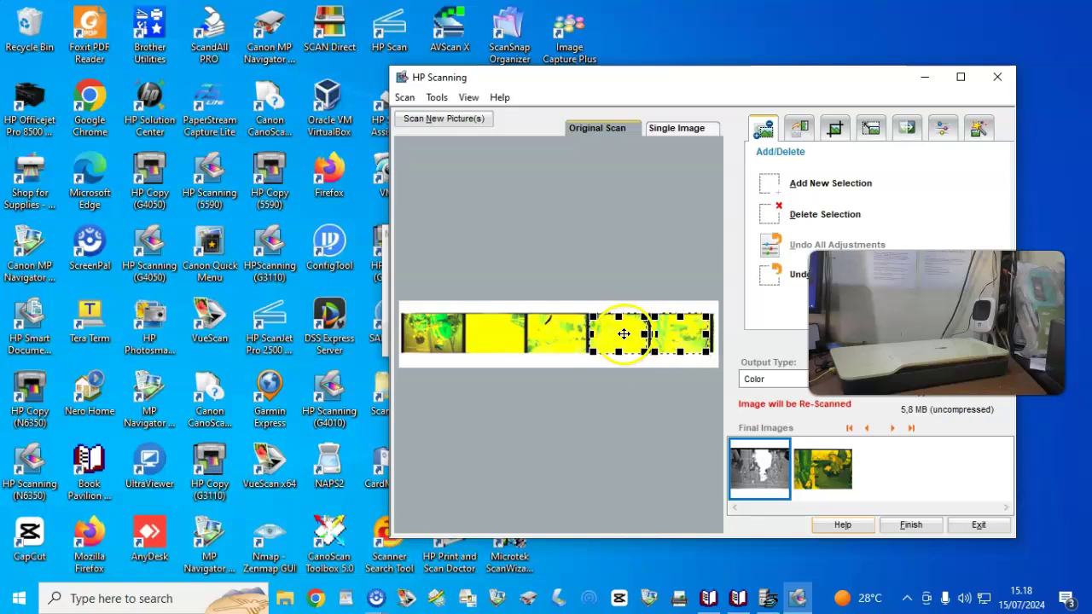
pyautogui.click(625, 339)
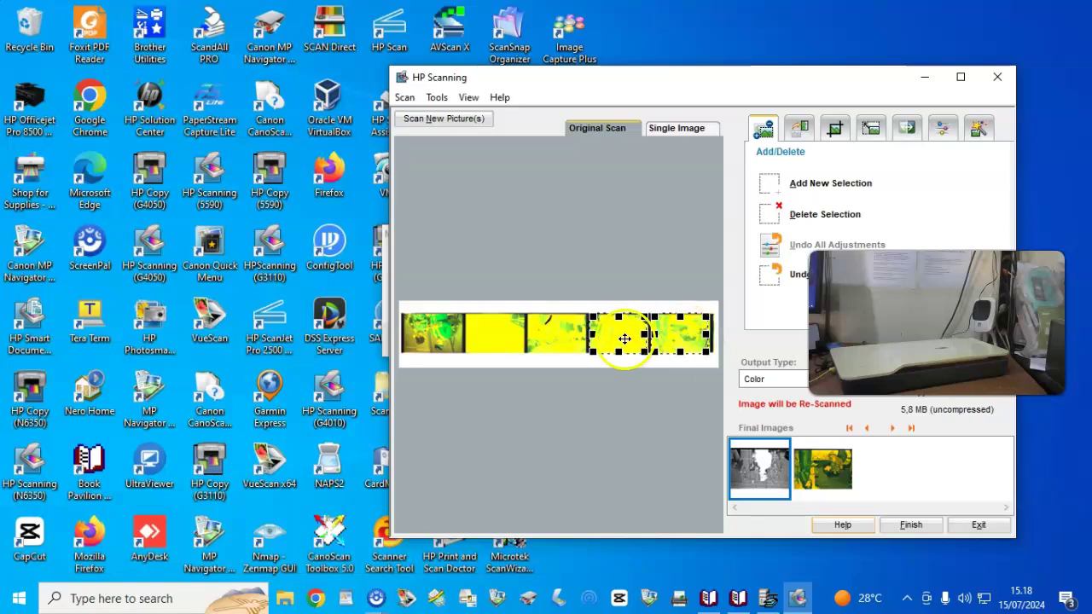
pyautogui.click(676, 346)
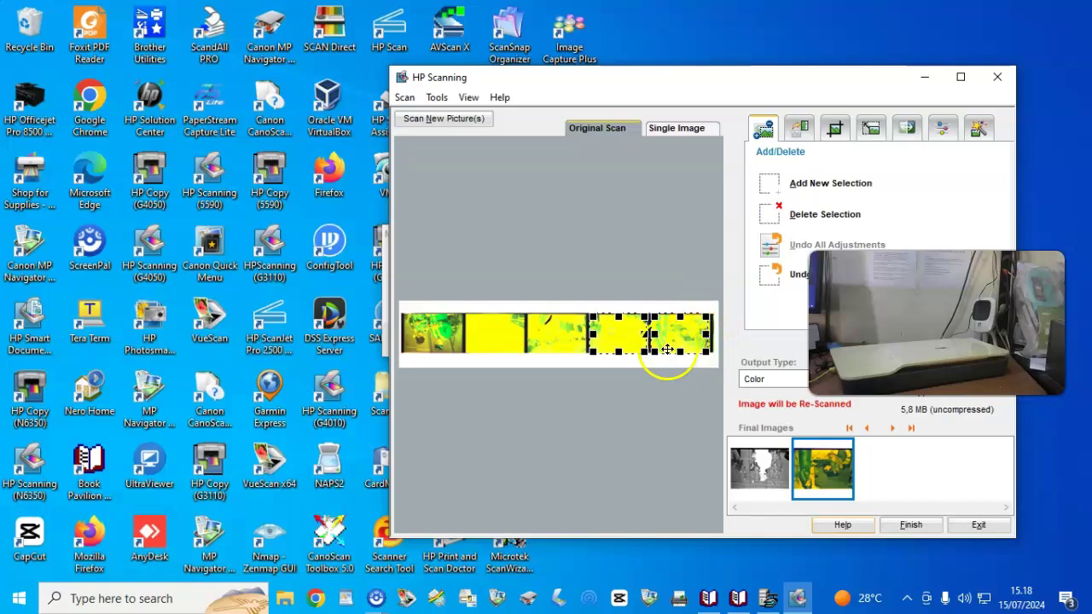
pyautogui.click(814, 215)
pyautogui.click(756, 344)
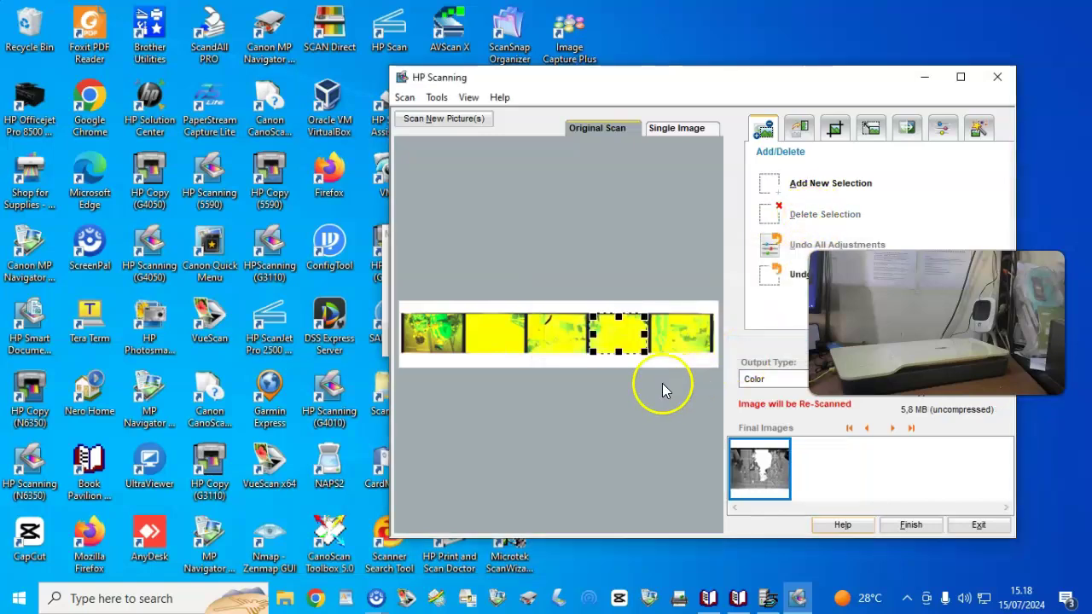
# Move the remaining selection onto the strip's first frame and crop it inside the dark borders to about 3.47 wide by 2.36 high.
pyautogui.moveTo(619, 334)
pyautogui.mouseDown()
pyautogui.moveTo(487, 346)
pyautogui.moveTo(433, 334)
pyautogui.moveTo(621, 342)
pyautogui.mouseUp()
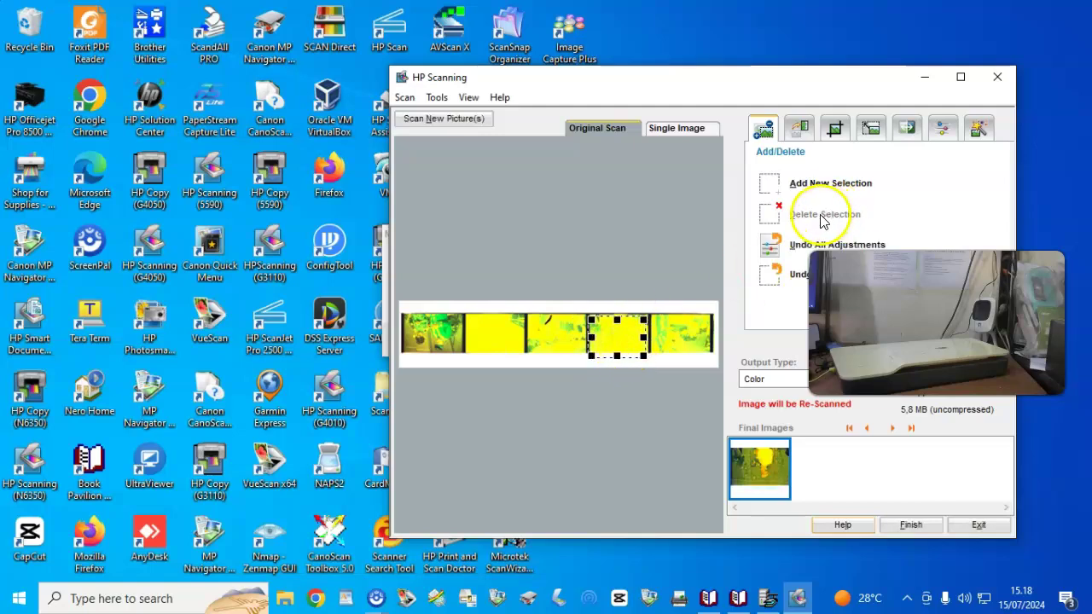
pyautogui.moveTo(631, 339); pyautogui.dragTo(442, 335)
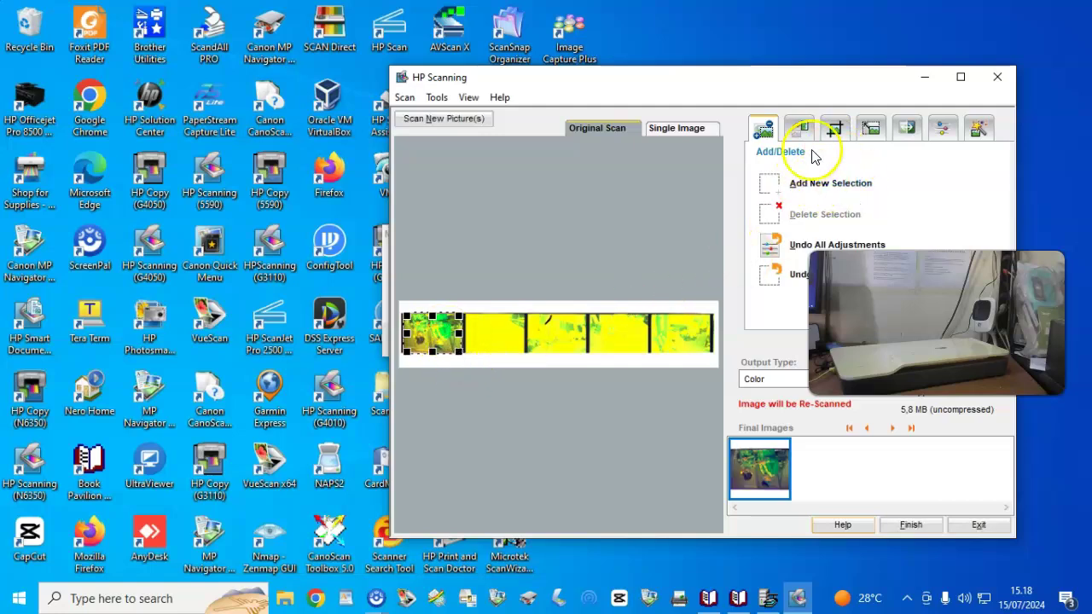
pyautogui.click(835, 134)
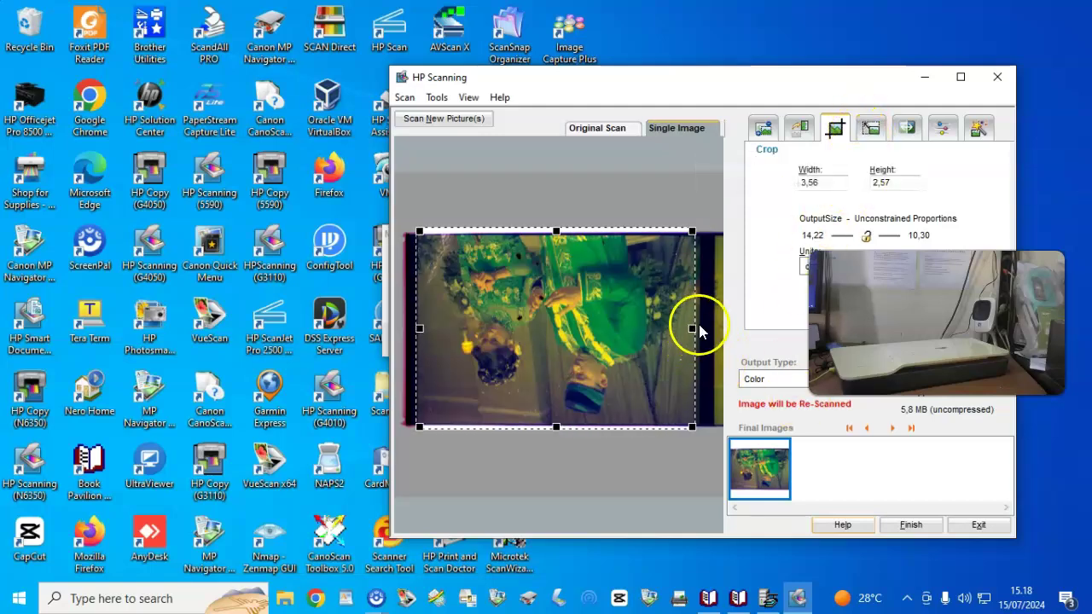
pyautogui.moveTo(556, 230); pyautogui.dragTo(556, 238)
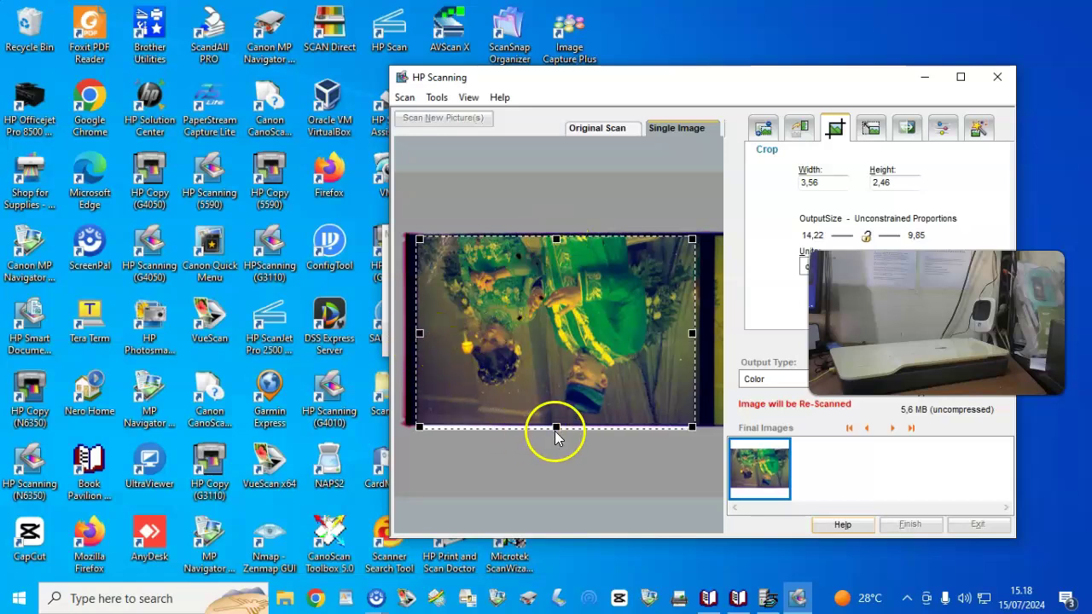
pyautogui.moveTo(556, 427)
pyautogui.mouseDown()
pyautogui.moveTo(555, 396)
pyautogui.moveTo(557, 419)
pyautogui.mouseUp()
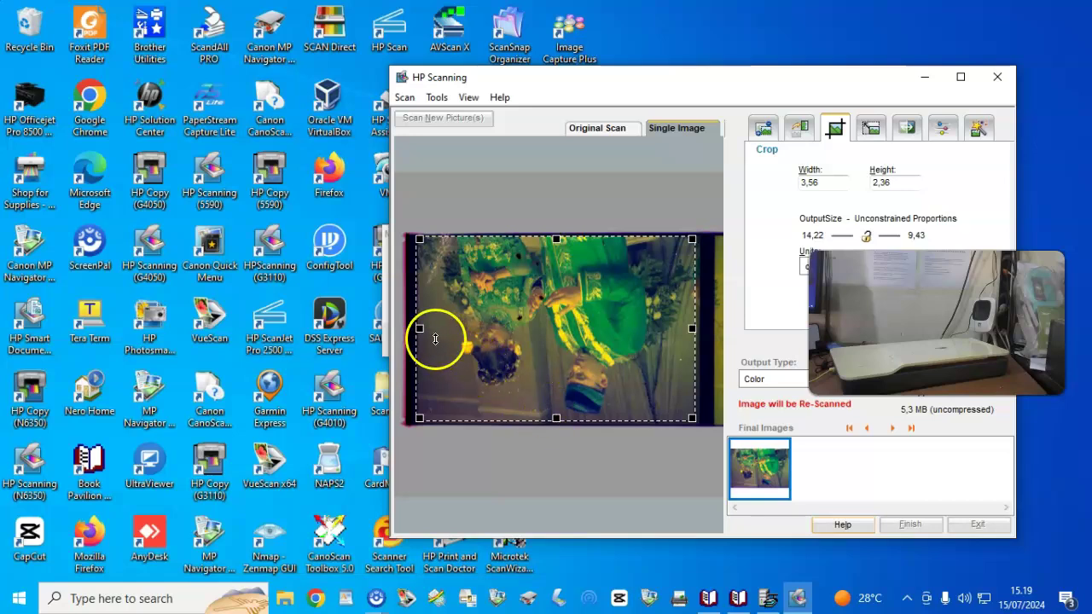
pyautogui.moveTo(420, 328)
pyautogui.mouseDown()
pyautogui.moveTo(433, 328)
pyautogui.moveTo(424, 329)
pyautogui.mouseUp()
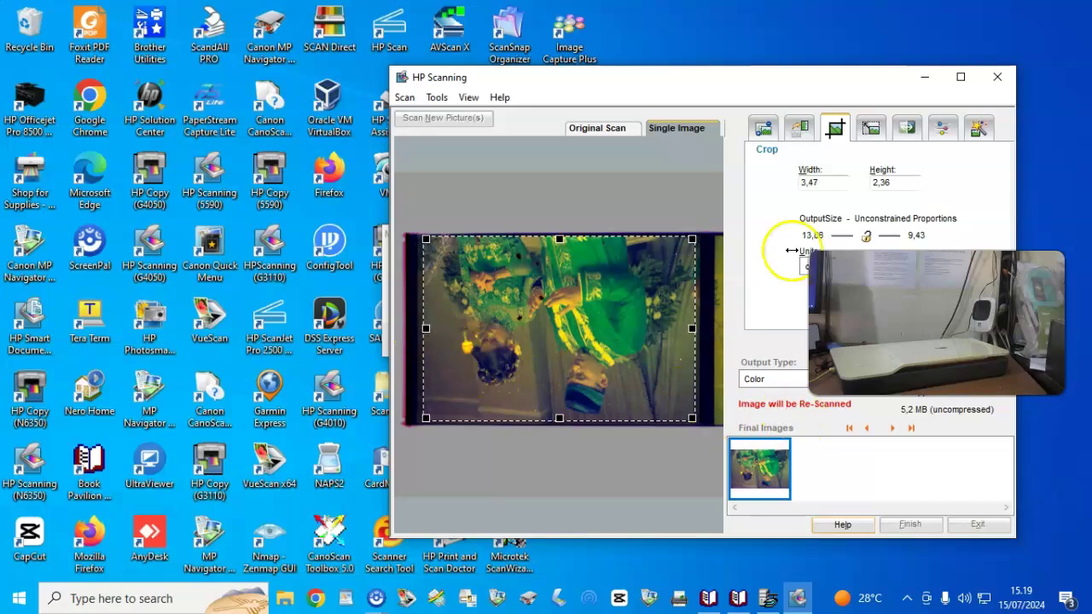
# Rotate the cropped image right by 180 degrees in total so it is upright, and finish the scan to save it.
pyautogui.click(799, 129)
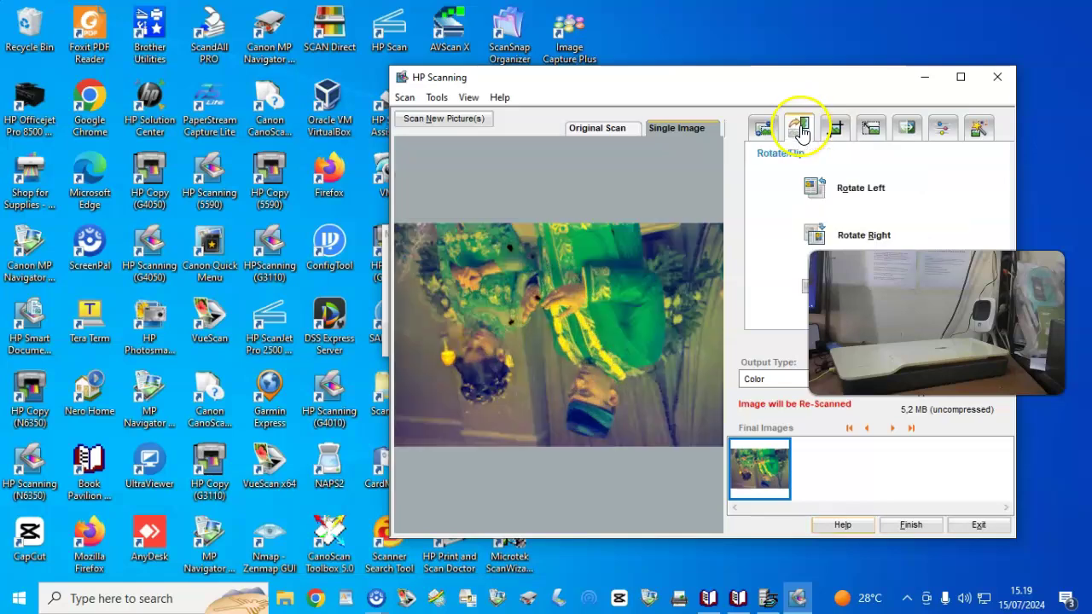
pyautogui.click(849, 239)
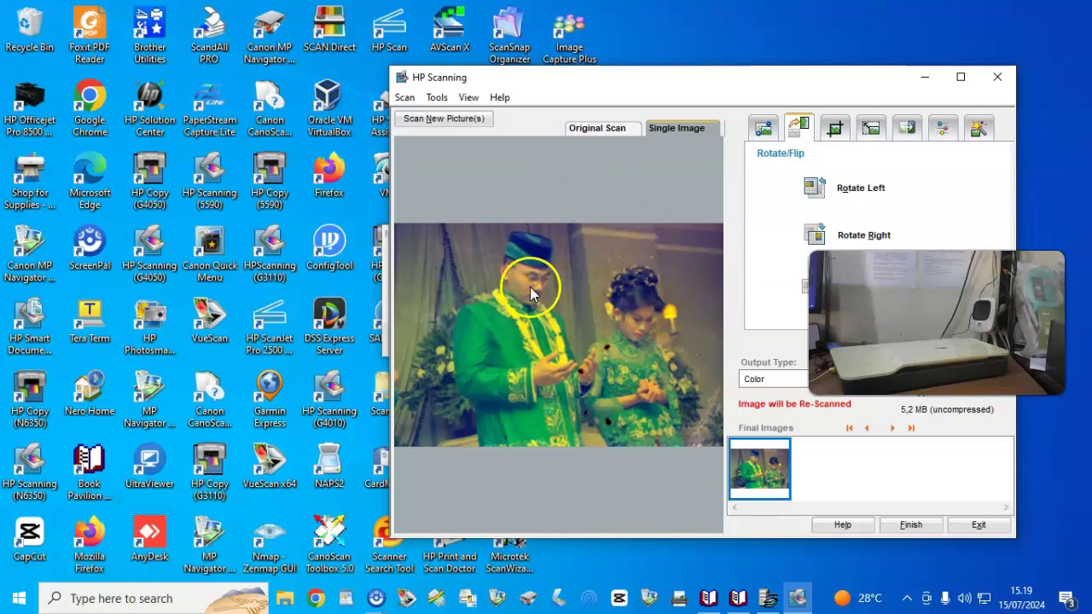
pyautogui.click(909, 523)
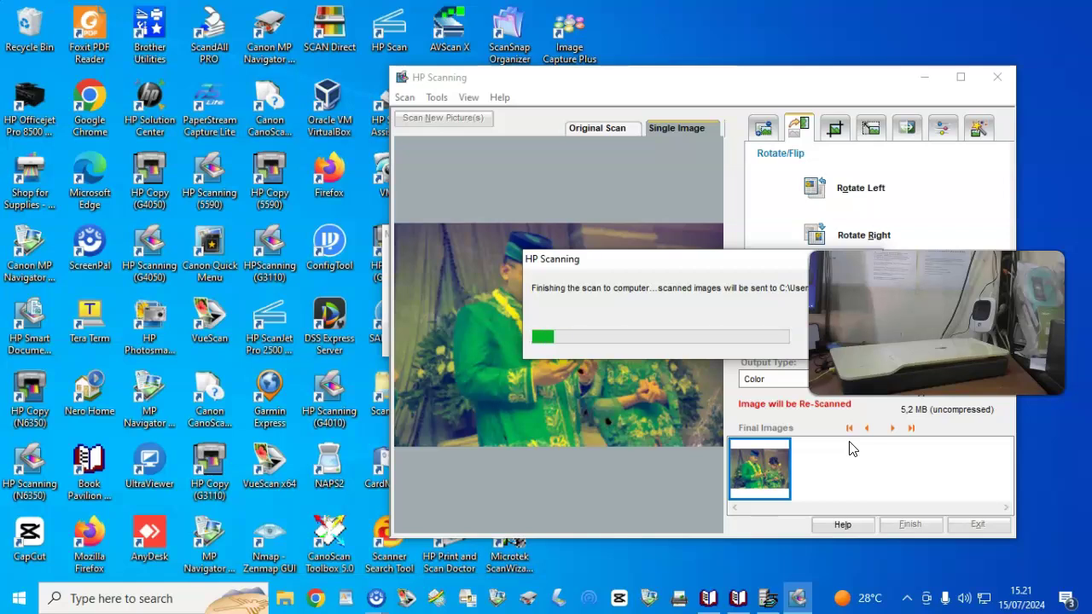
pyautogui.click(737, 333)
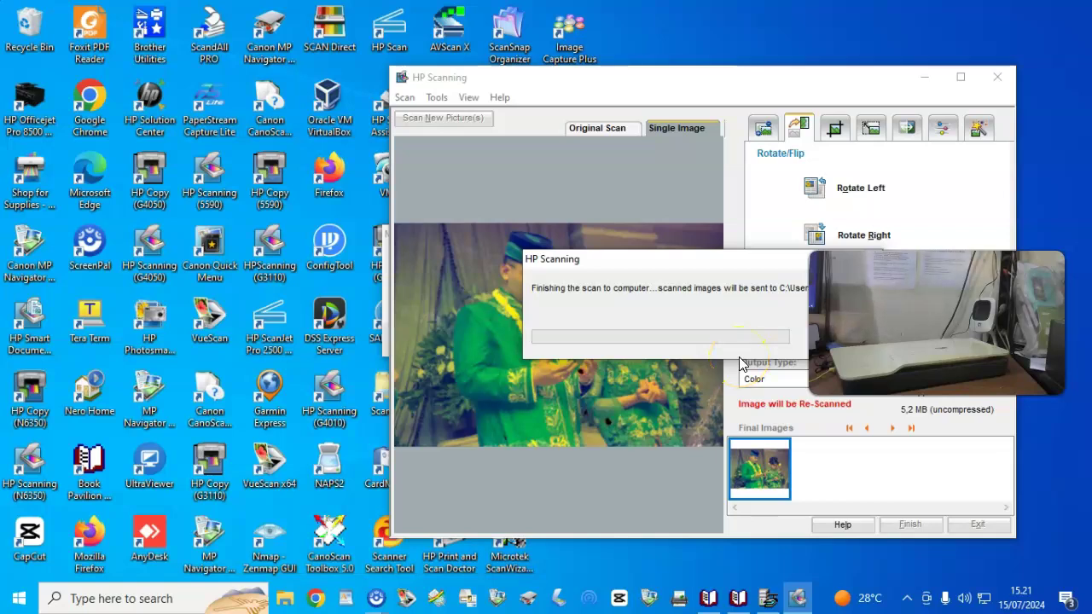
pyautogui.click(754, 360)
pyautogui.click(775, 329)
pyautogui.click(761, 373)
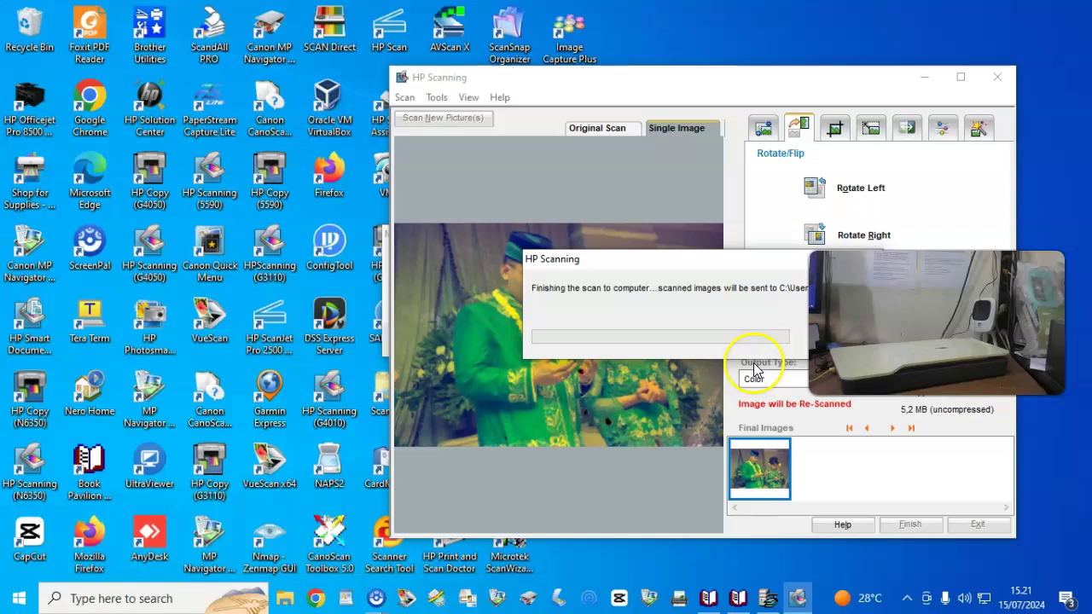
pyautogui.click(375, 598)
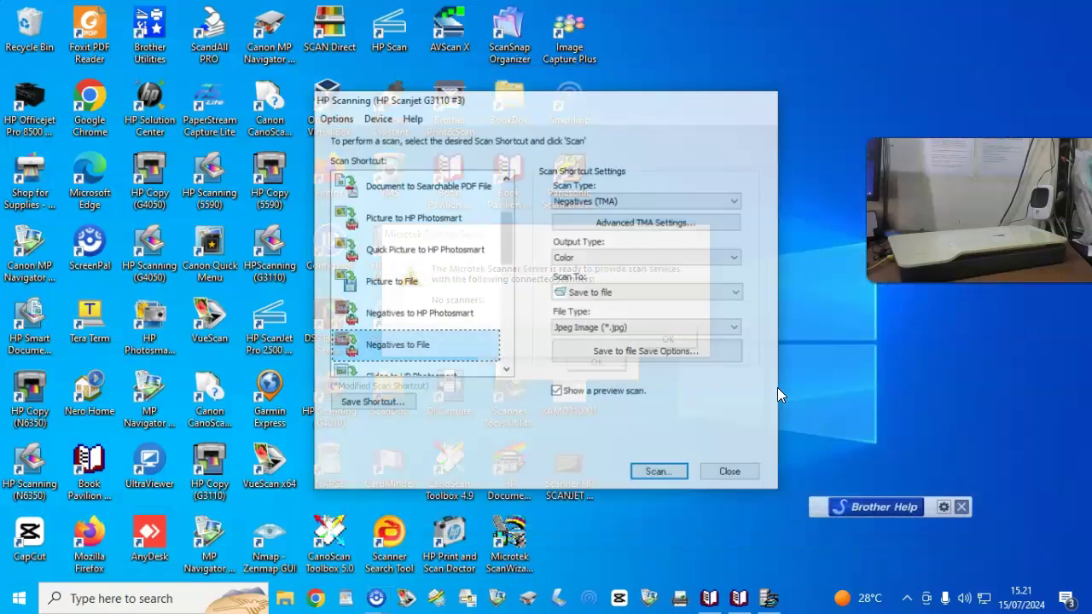
# Open the scanned image JURAGAN_JERUK0001 from the 2024-07 (Jul) folder to view it.
pyautogui.click(665, 216)
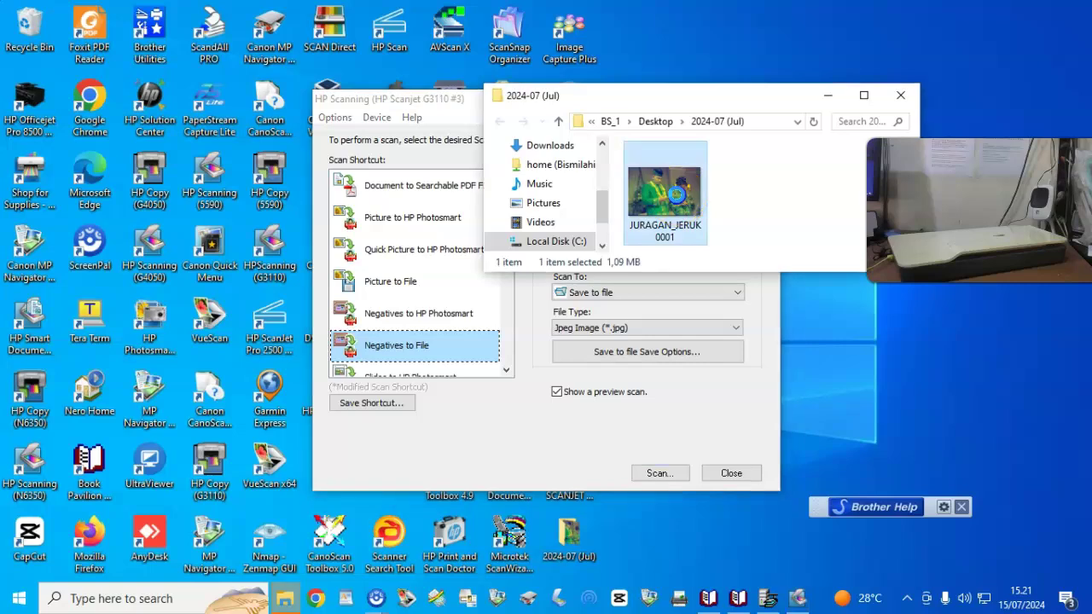
pyautogui.doubleClick(677, 194)
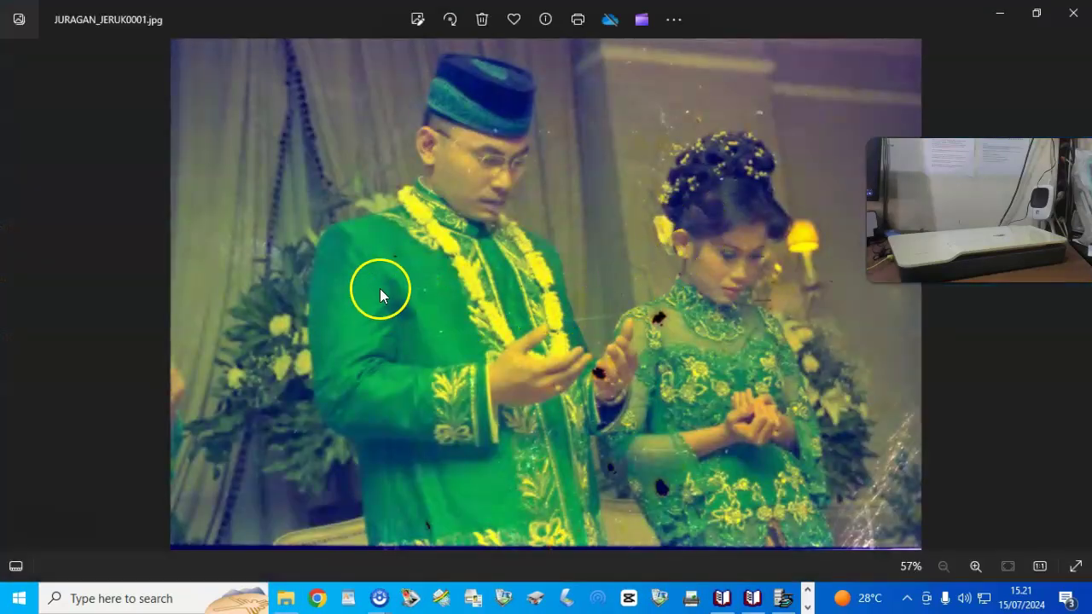
# Examine details of the scanned photo up close, and close both the photo and its folder window.
pyautogui.scroll(3, 682, 295)
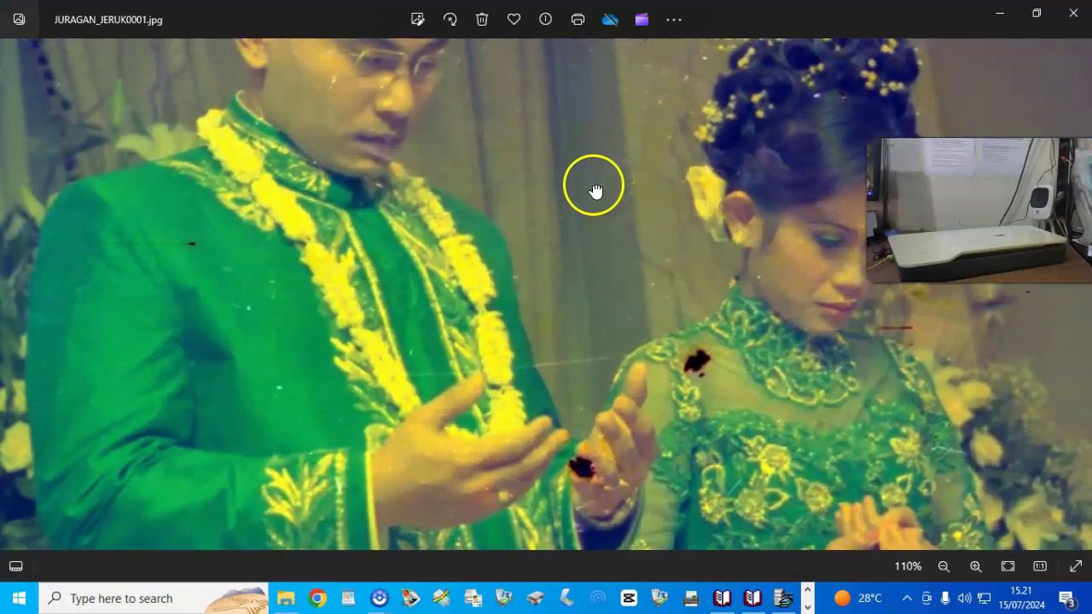
pyautogui.moveTo(595, 189); pyautogui.dragTo(602, 310)
pyautogui.scroll(4, 612, 306)
pyautogui.moveTo(412, 288); pyautogui.dragTo(690, 441)
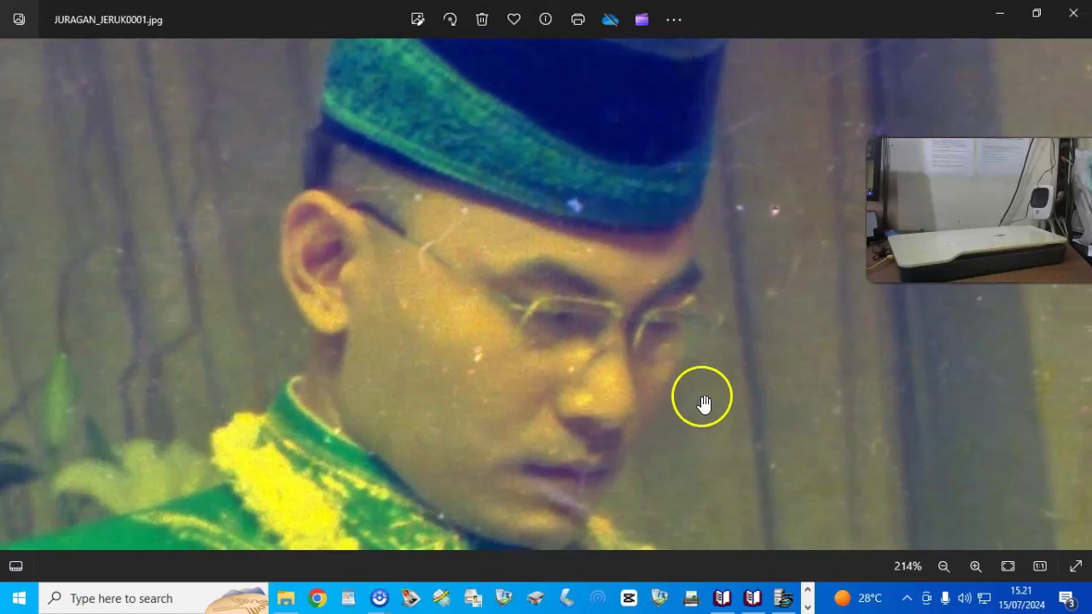
pyautogui.scroll(-6, 704, 403)
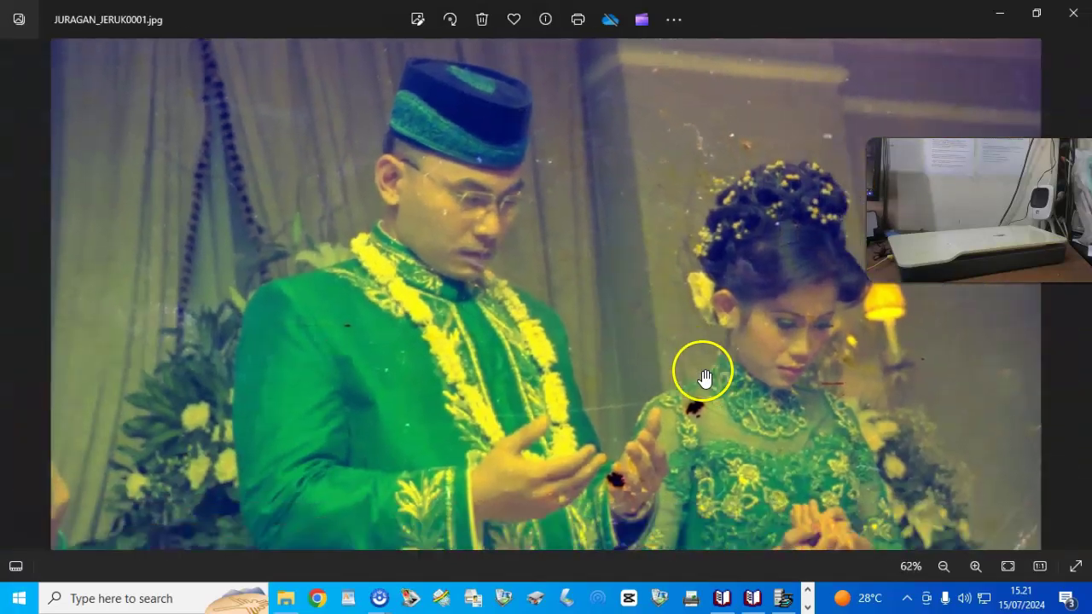
pyautogui.scroll(-1, 703, 378)
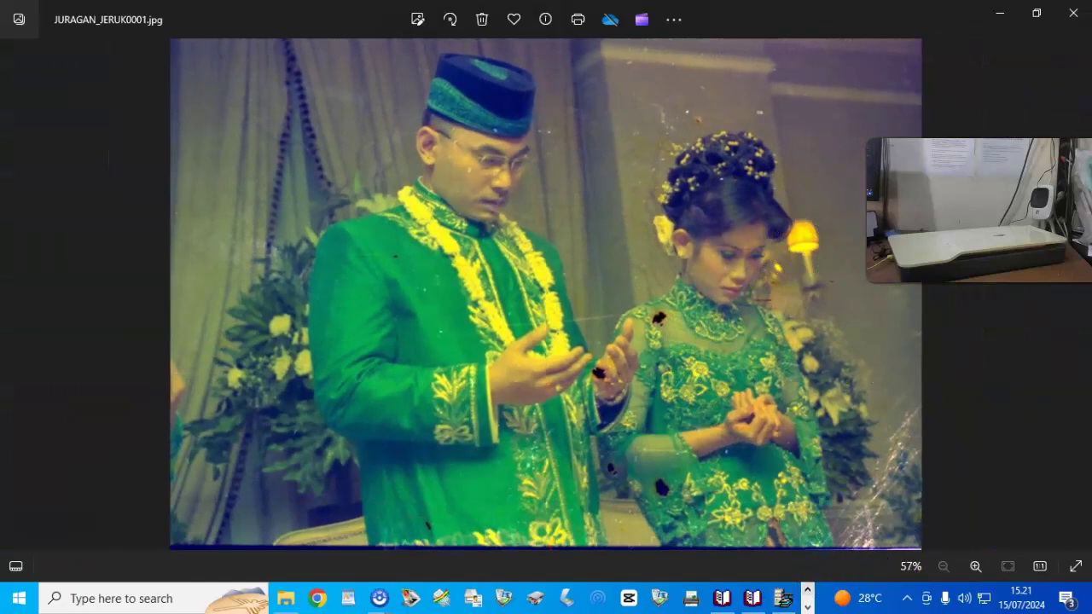
pyautogui.click(1073, 19)
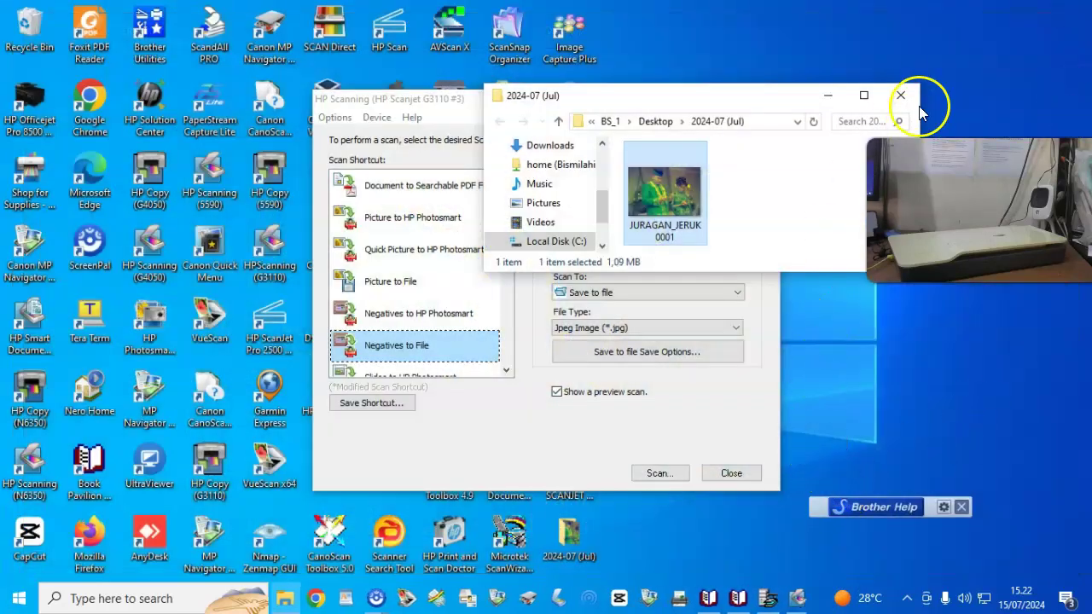
pyautogui.click(901, 94)
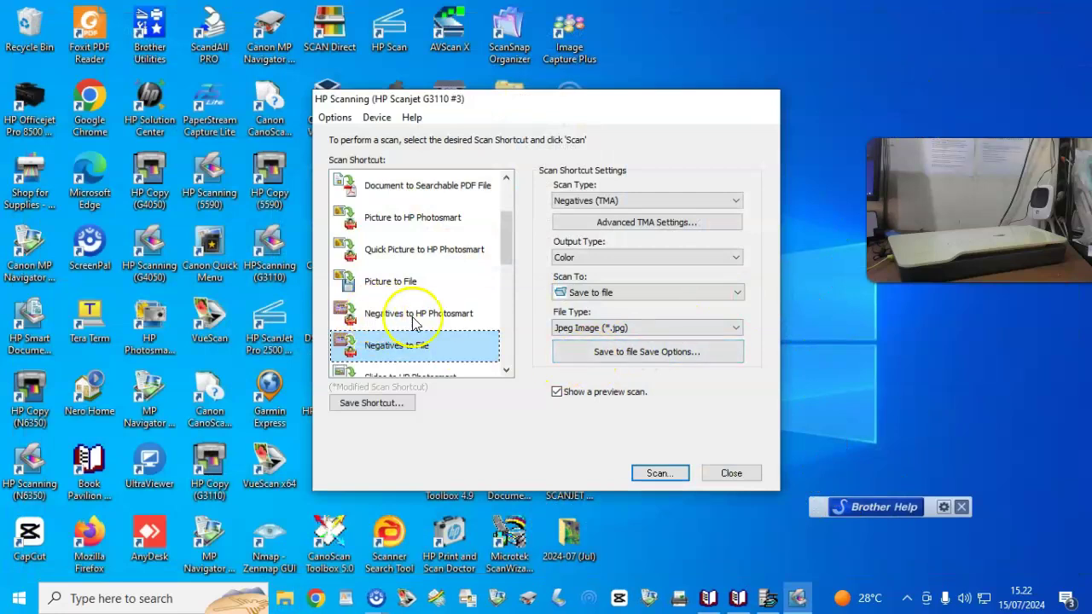
# Browse the scan shortcuts and select the Document to PDF File shortcut.
pyautogui.scroll(-2, 444, 294)
pyautogui.scroll(-2, 444, 294)
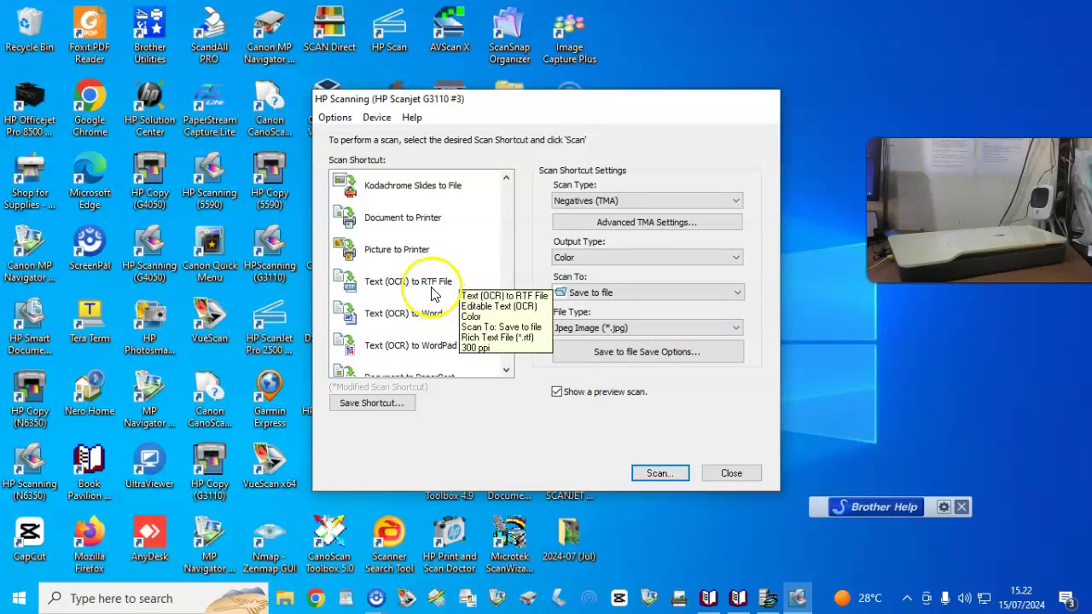
pyautogui.scroll(1, 431, 292)
pyautogui.scroll(2, 430, 293)
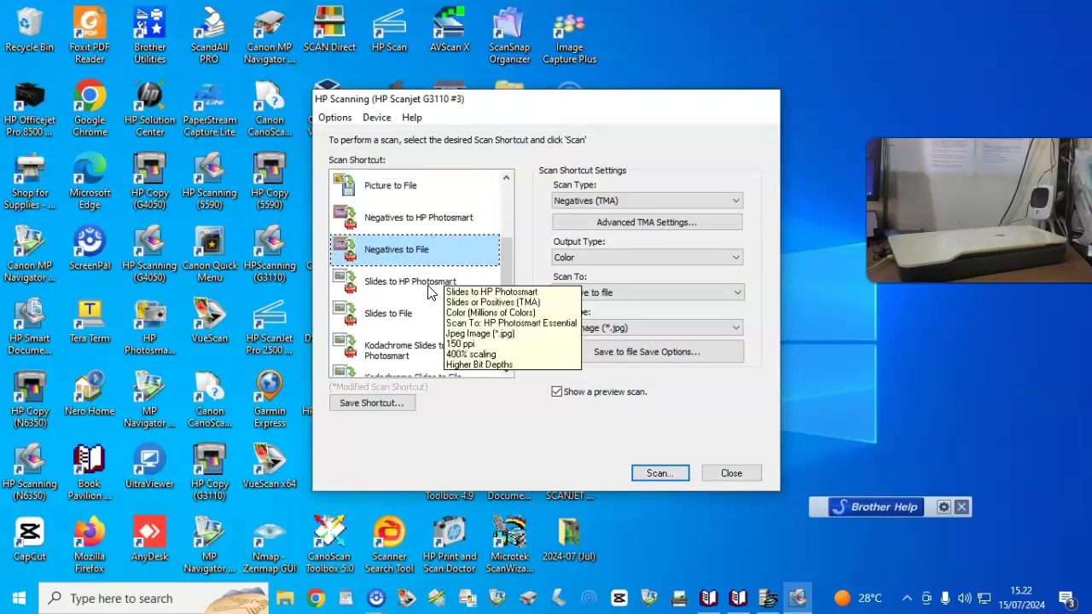
pyautogui.scroll(3, 429, 293)
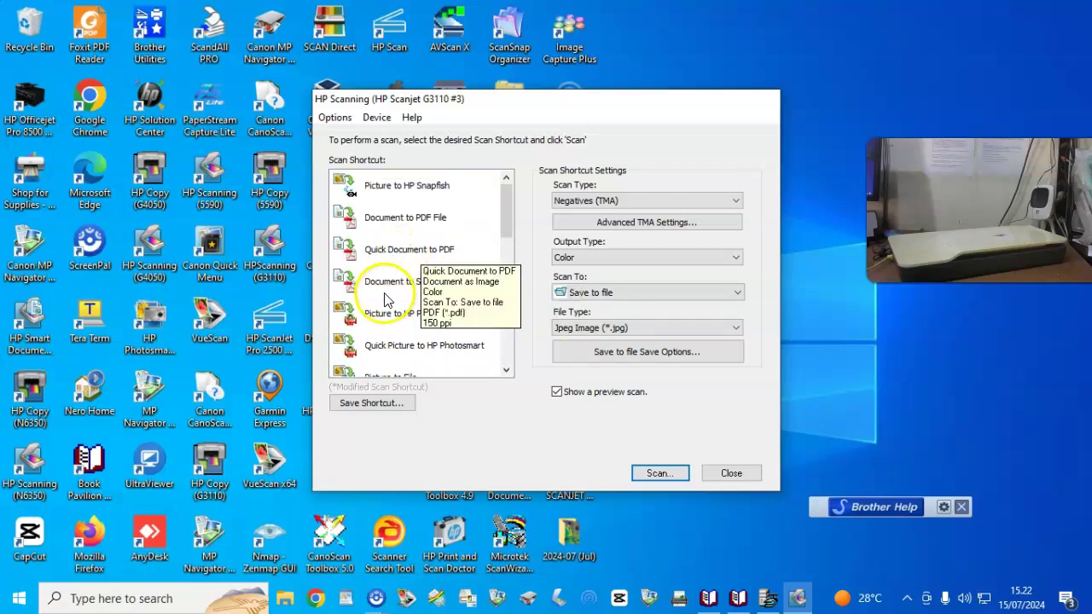
pyautogui.click(401, 219)
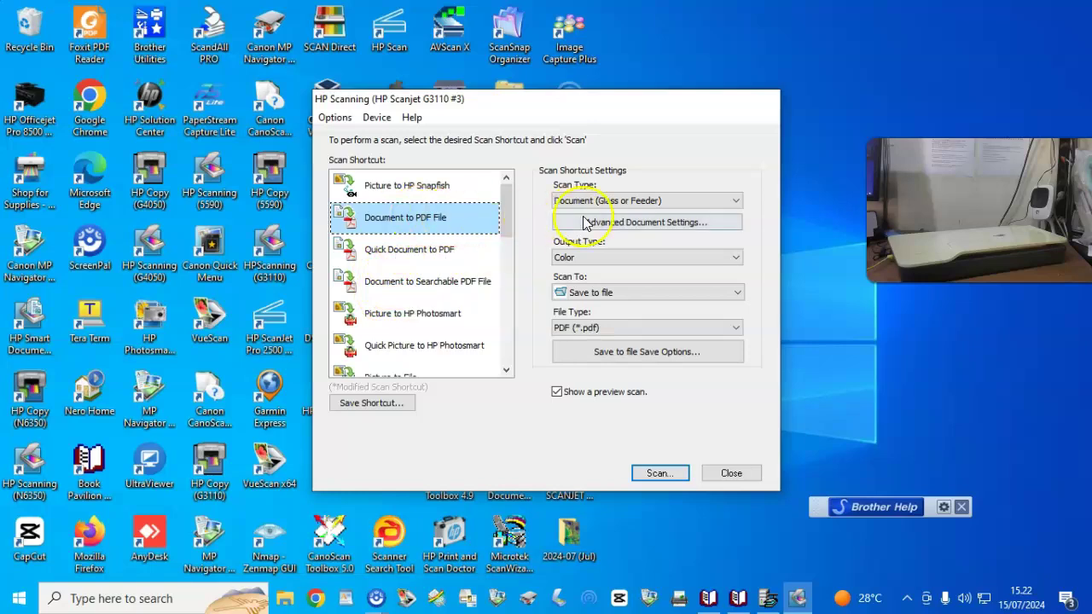
# In the advanced document settings, set the output resolution to 150 ppi and turn on Sharpen.
pyautogui.click(622, 224)
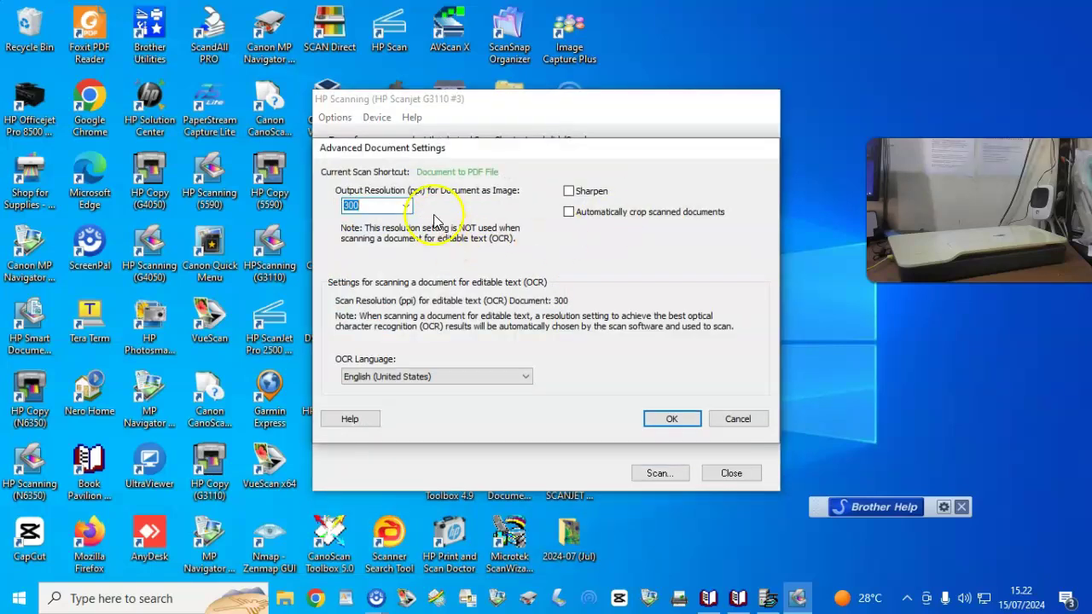
pyautogui.click(404, 208)
pyautogui.click(376, 236)
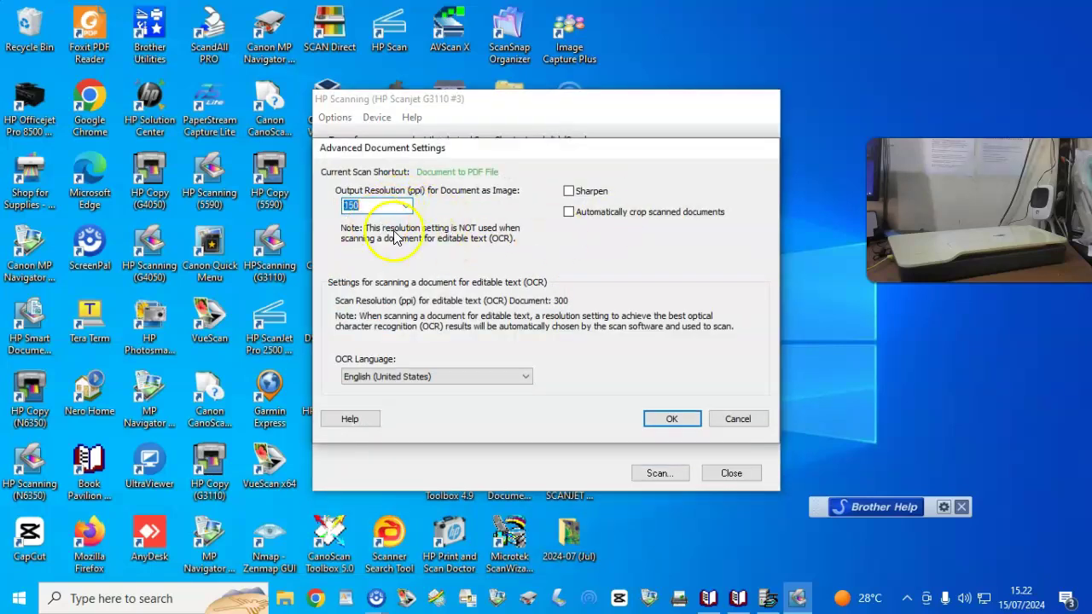
pyautogui.click(379, 207)
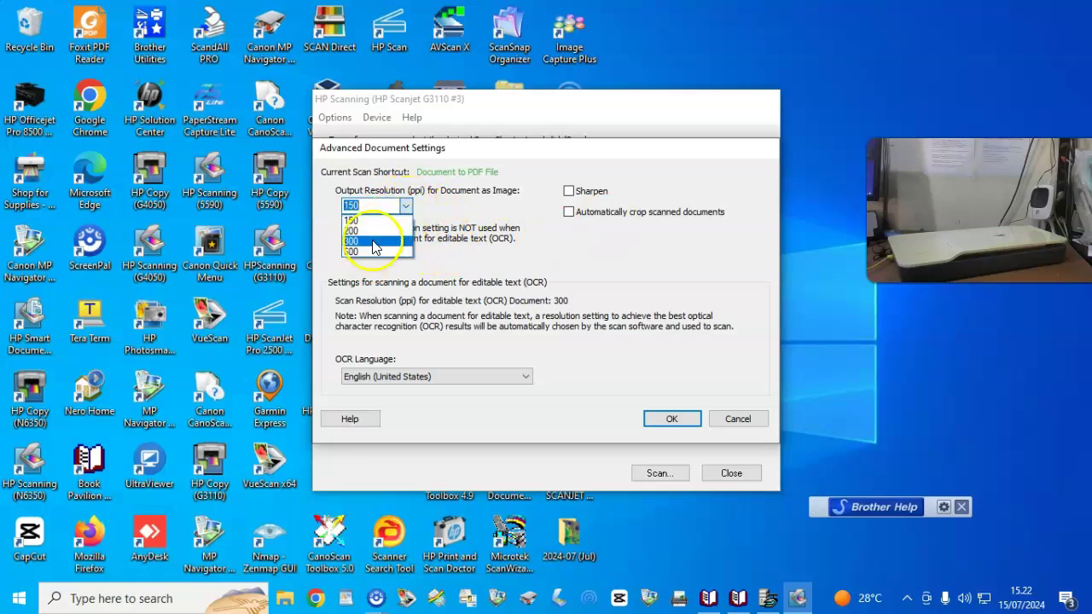
pyautogui.click(379, 221)
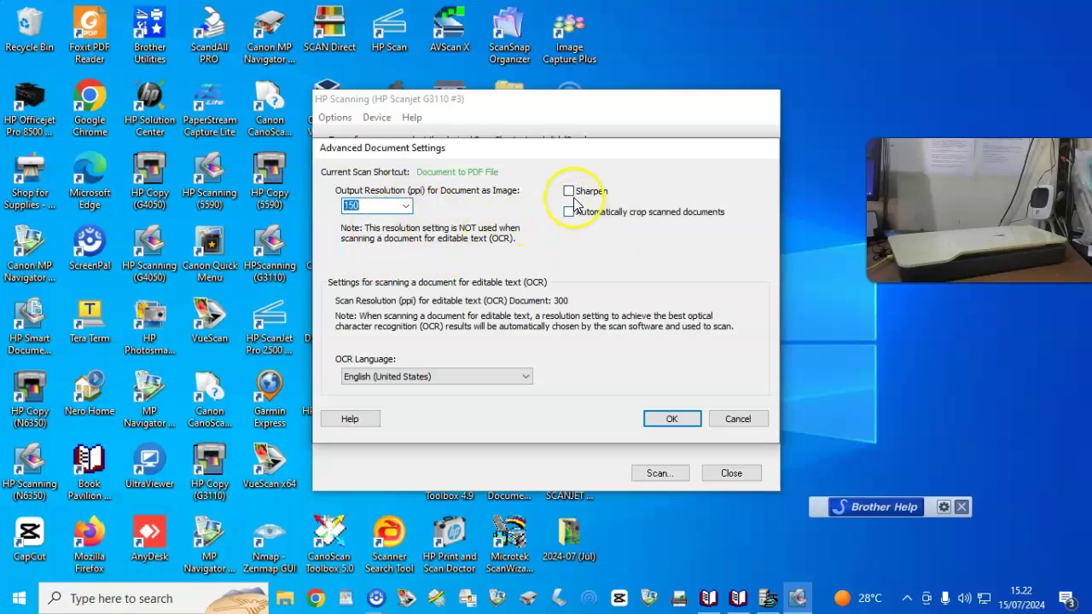
pyautogui.click(569, 192)
pyautogui.click(686, 420)
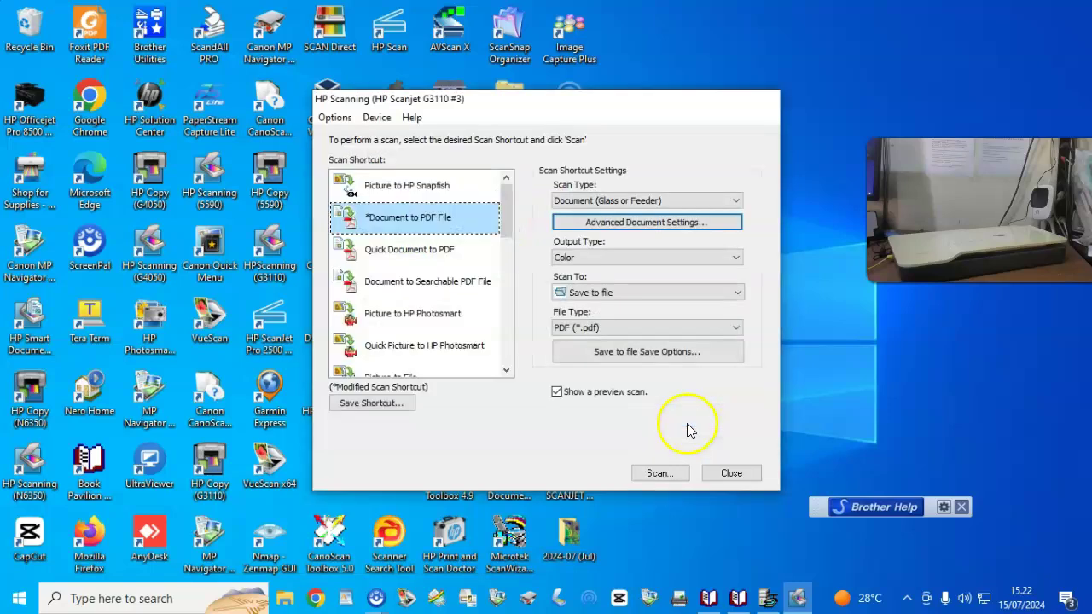
# Keep Color output and the PDF file type, and set the base file name to JURAGANJERUK in the save options.
pyautogui.click(602, 256)
pyautogui.click(602, 257)
pyautogui.click(638, 329)
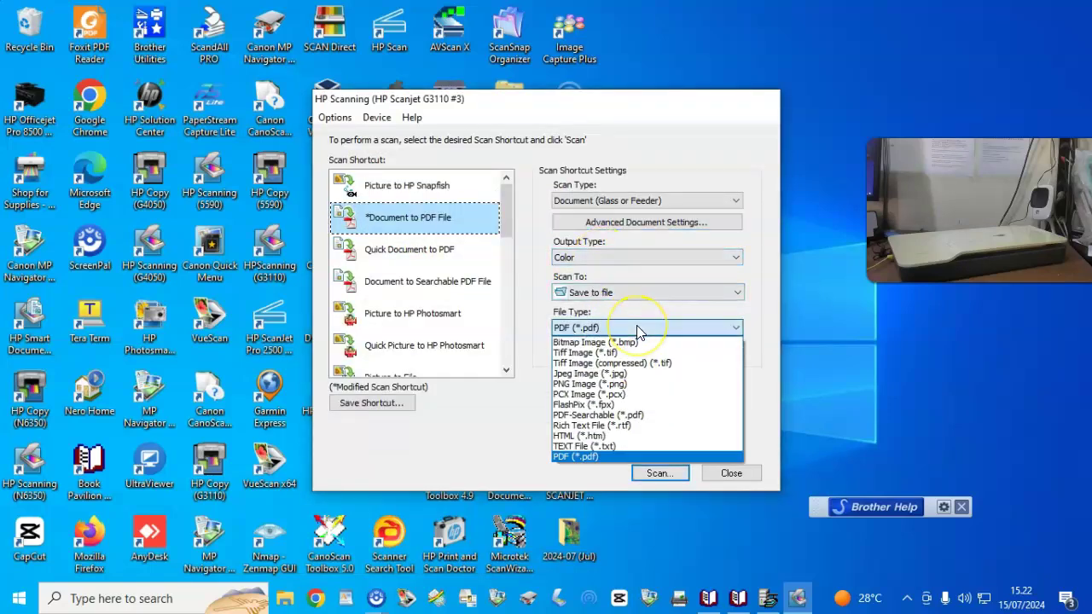
pyautogui.click(638, 329)
pyautogui.click(674, 411)
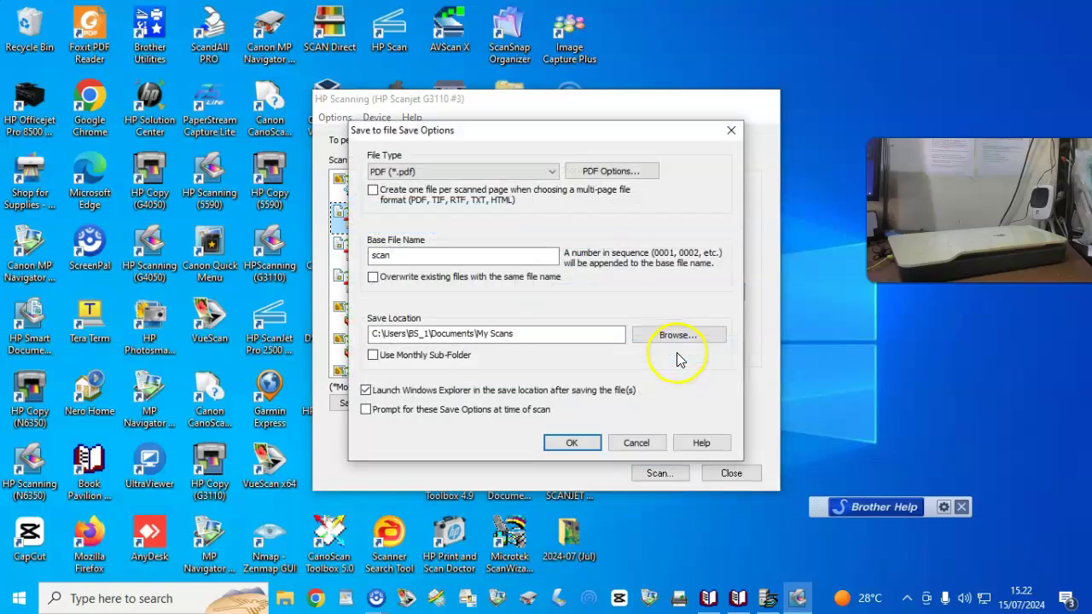
pyautogui.doubleClick(452, 256)
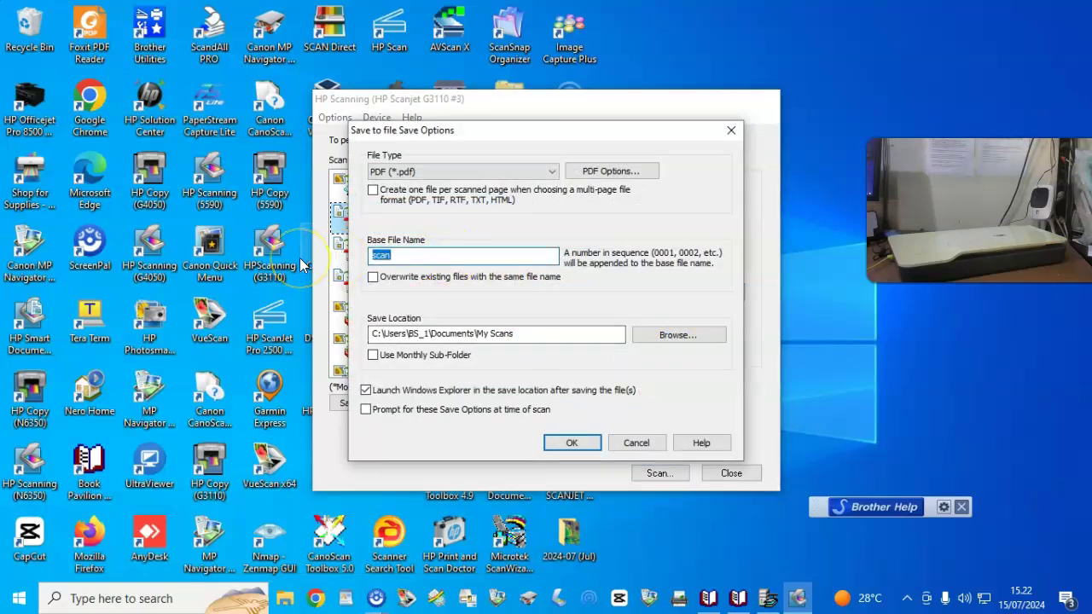
pyautogui.write('JURAHA')
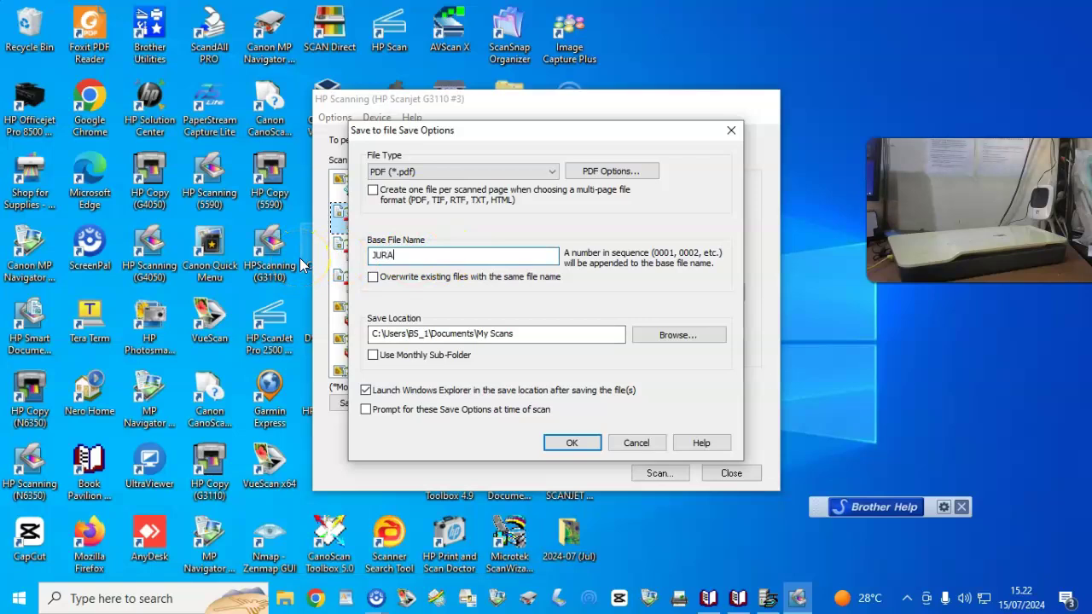
pyautogui.press('BackSpace')
pyautogui.press('BackSpace')
pyautogui.write('GANJERUK')
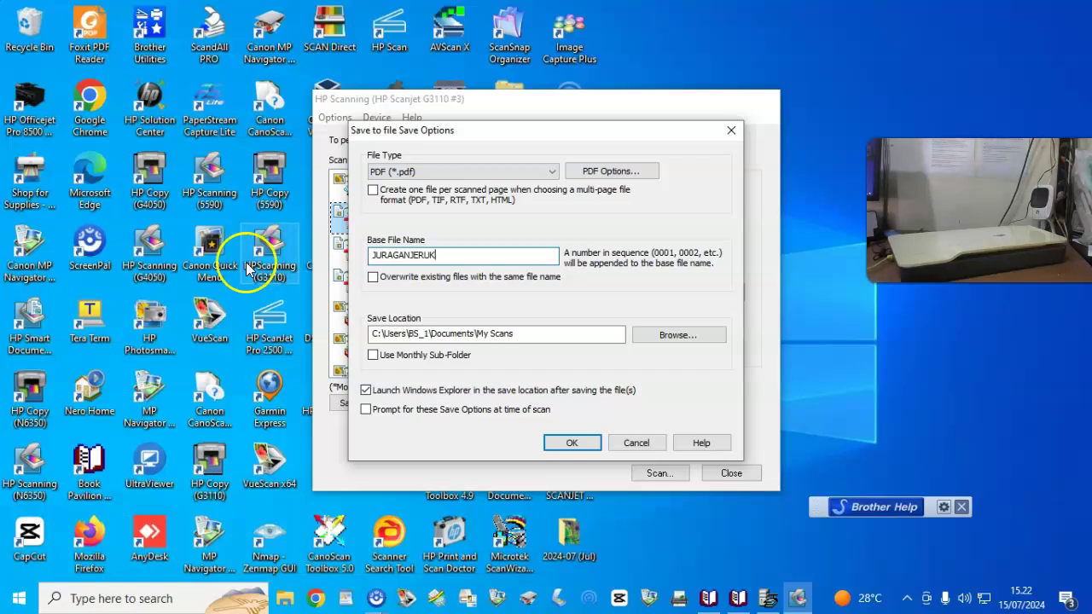
# Set the save location to the Desktop and confirm the save options.
pyautogui.click(697, 335)
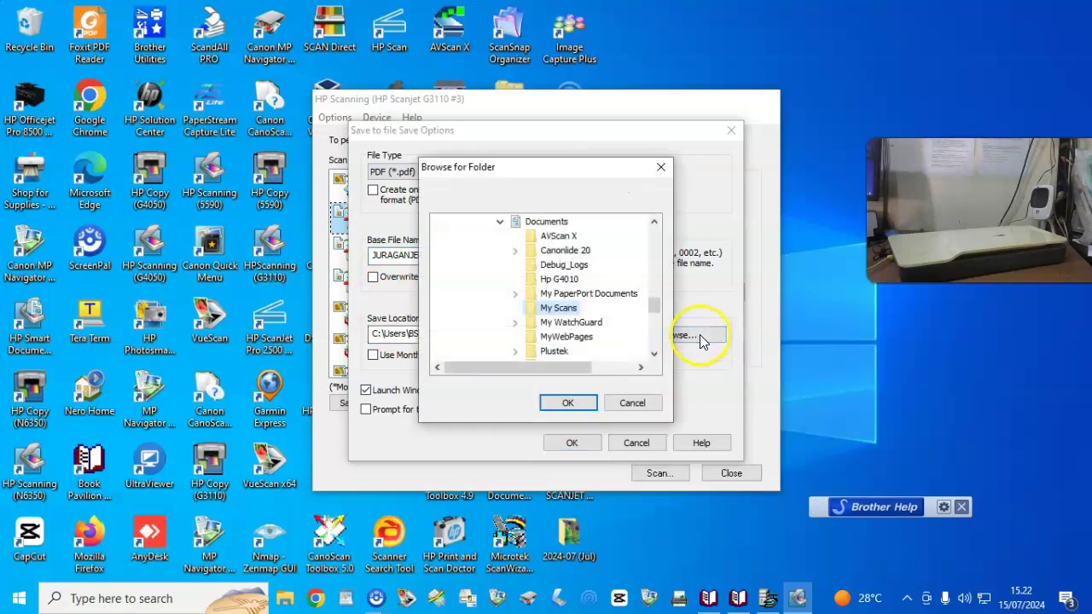
pyautogui.moveTo(657, 306); pyautogui.dragTo(653, 223)
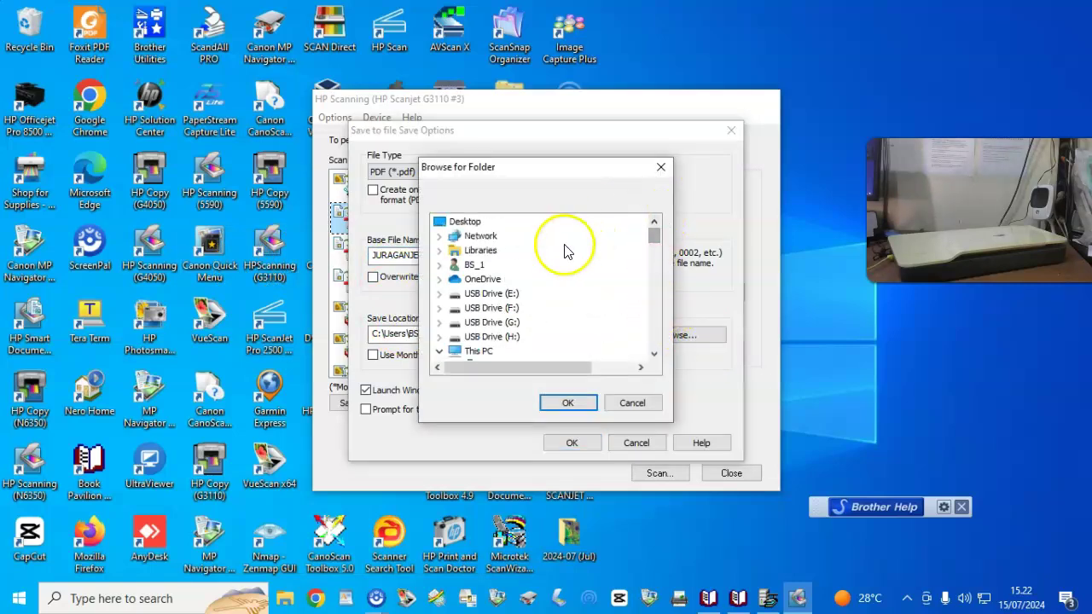
pyautogui.click(463, 222)
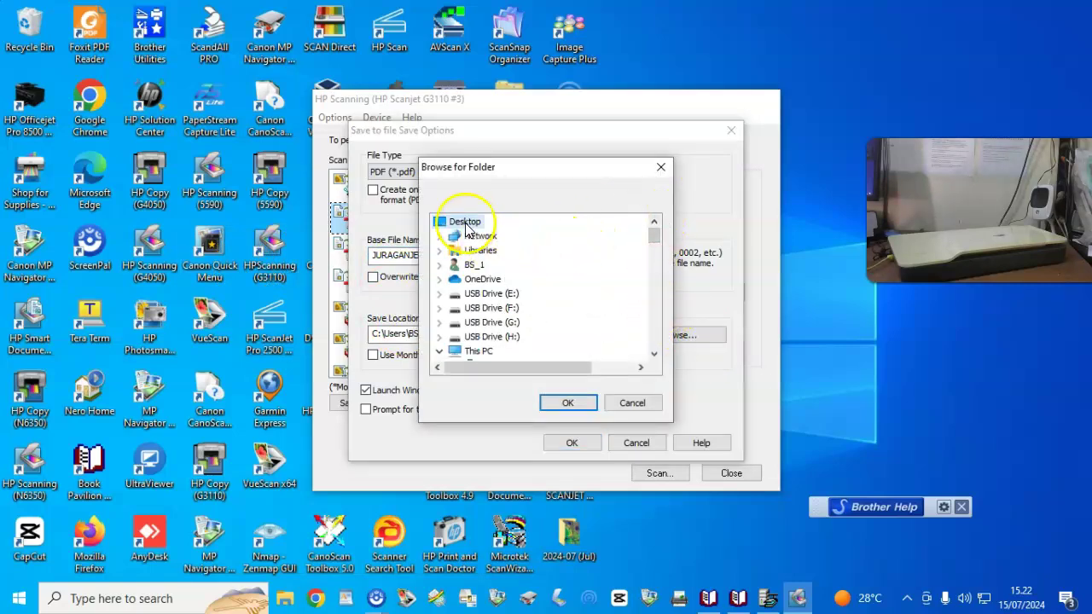
pyautogui.click(568, 405)
pyautogui.click(580, 445)
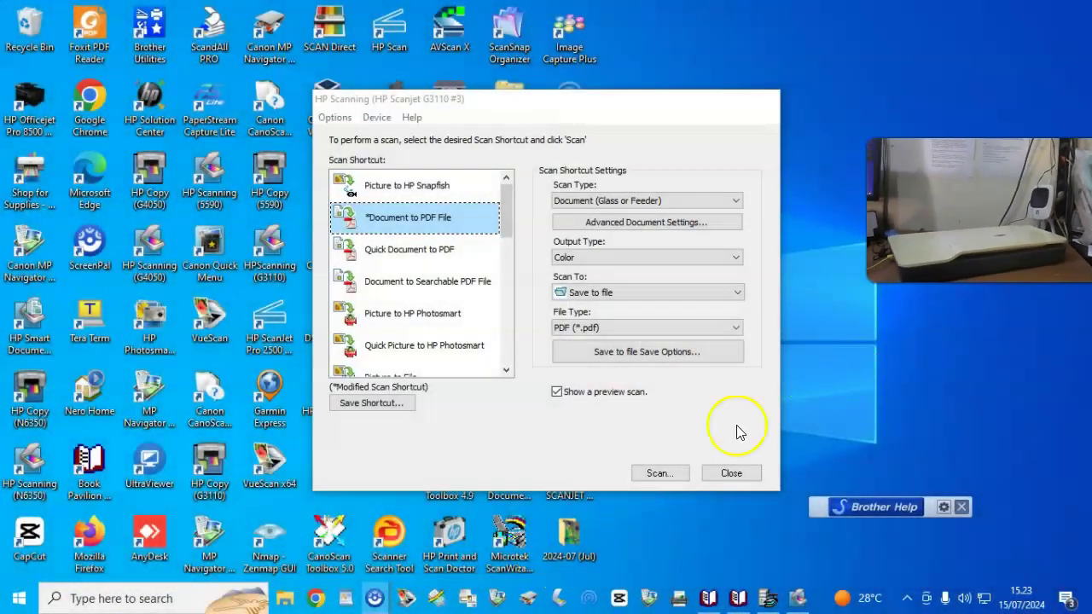
# Scan the document with a preview and finish the scan to save it as a PDF.
pyautogui.click(668, 472)
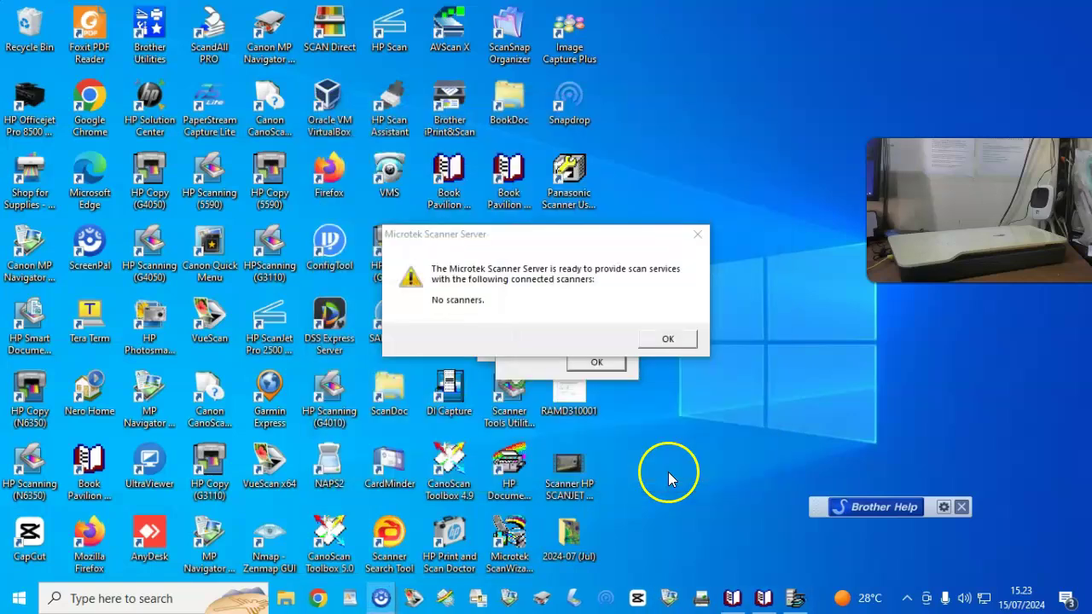
pyautogui.click(595, 366)
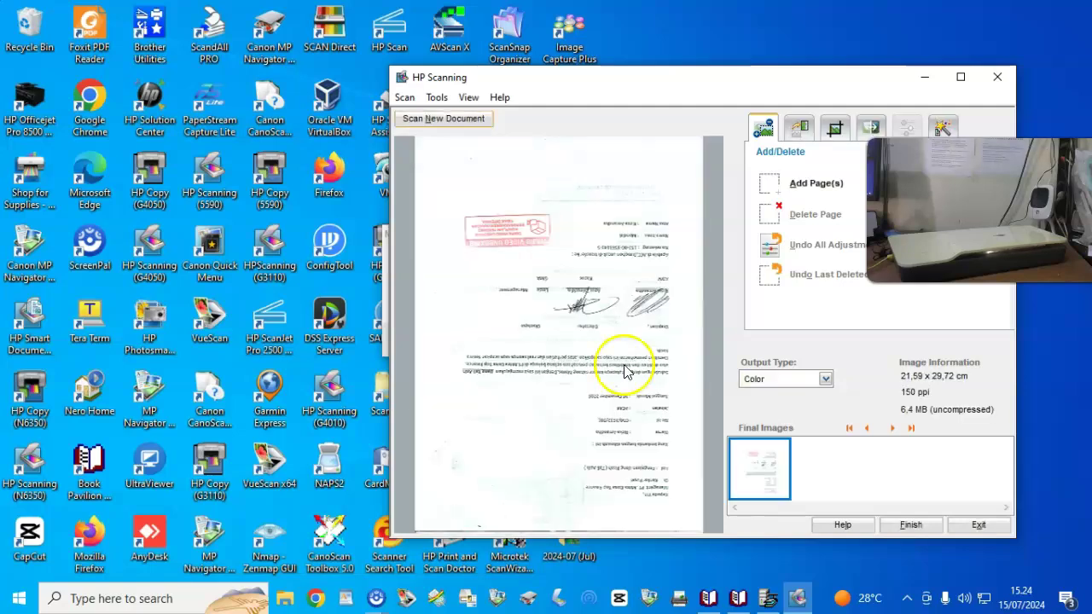
pyautogui.click(937, 534)
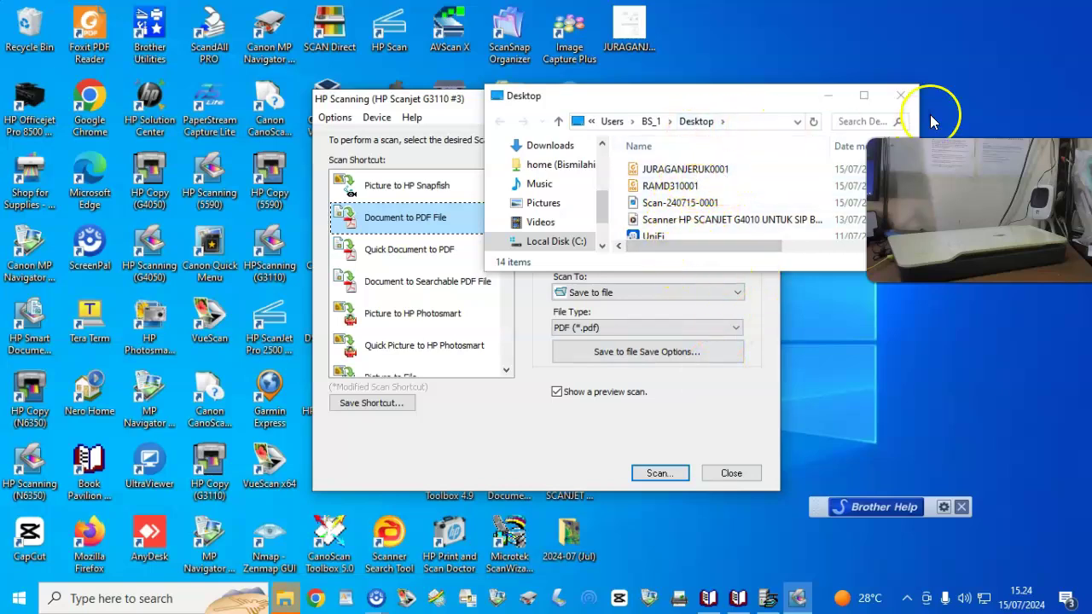
# Close the Desktop folder window and HP Scanning, and dismiss the leftover scanner messages.
pyautogui.click(899, 96)
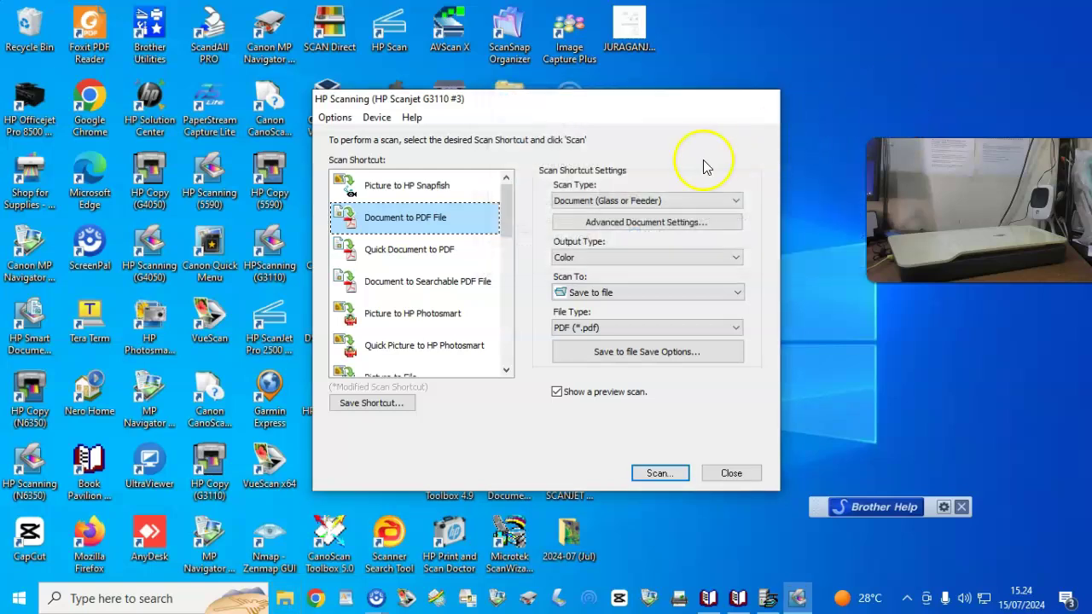
pyautogui.click(732, 473)
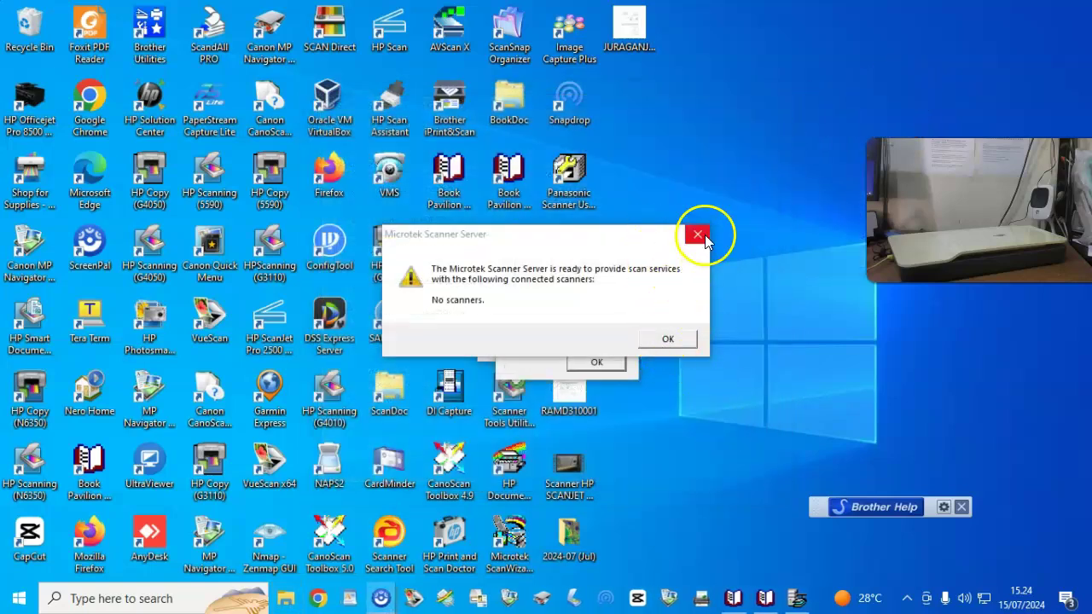
pyautogui.click(701, 236)
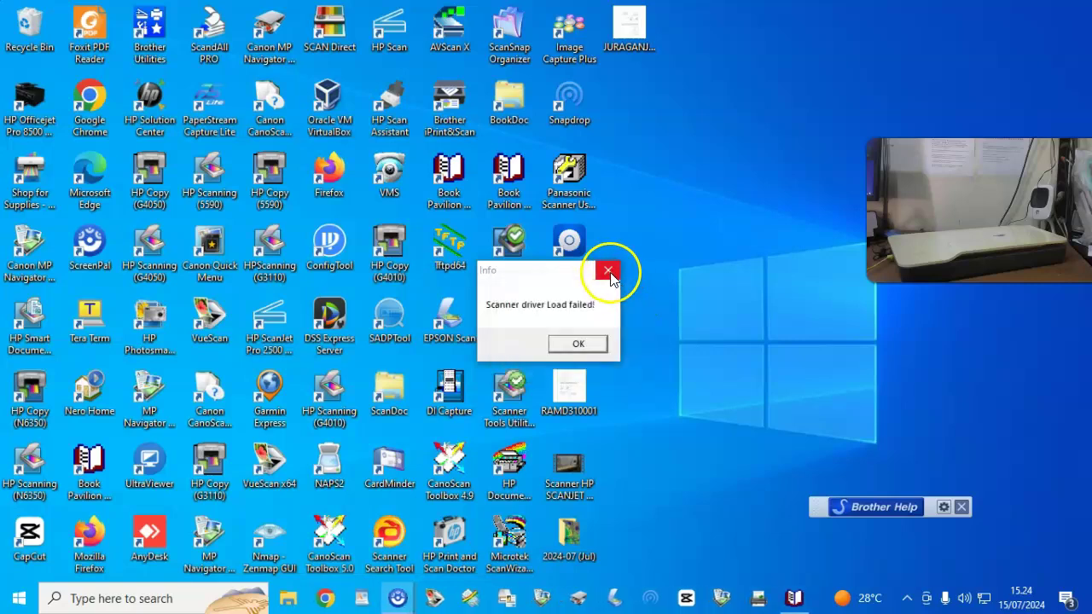
pyautogui.click(609, 273)
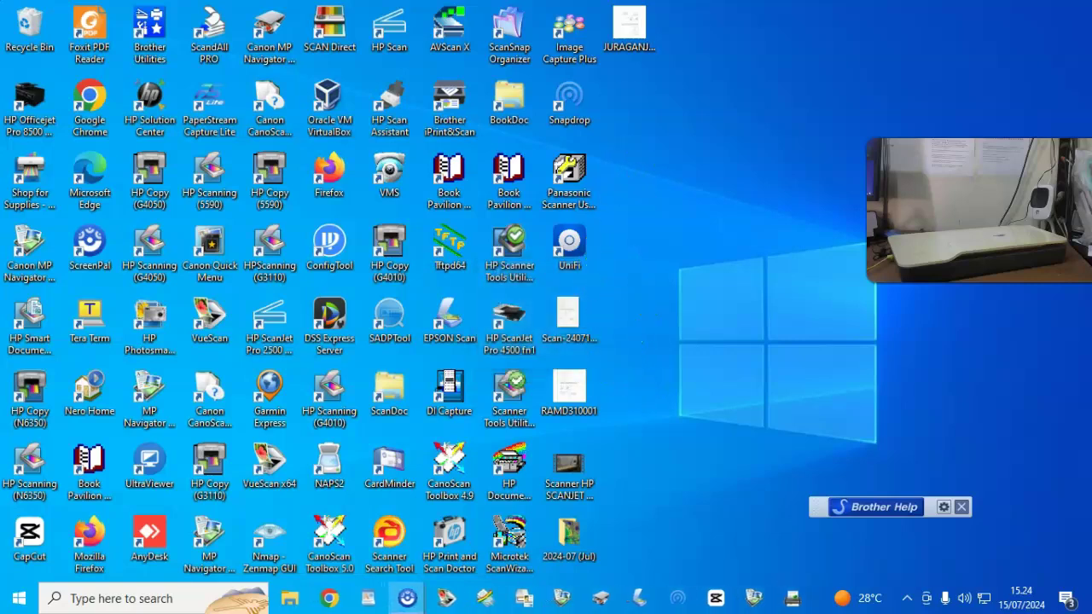
# Open the scanned PDF JURAGANJERUK0001 from the Desktop in Foxit PDF Reader and examine the whole page for scan quality.
pyautogui.click(632, 32)
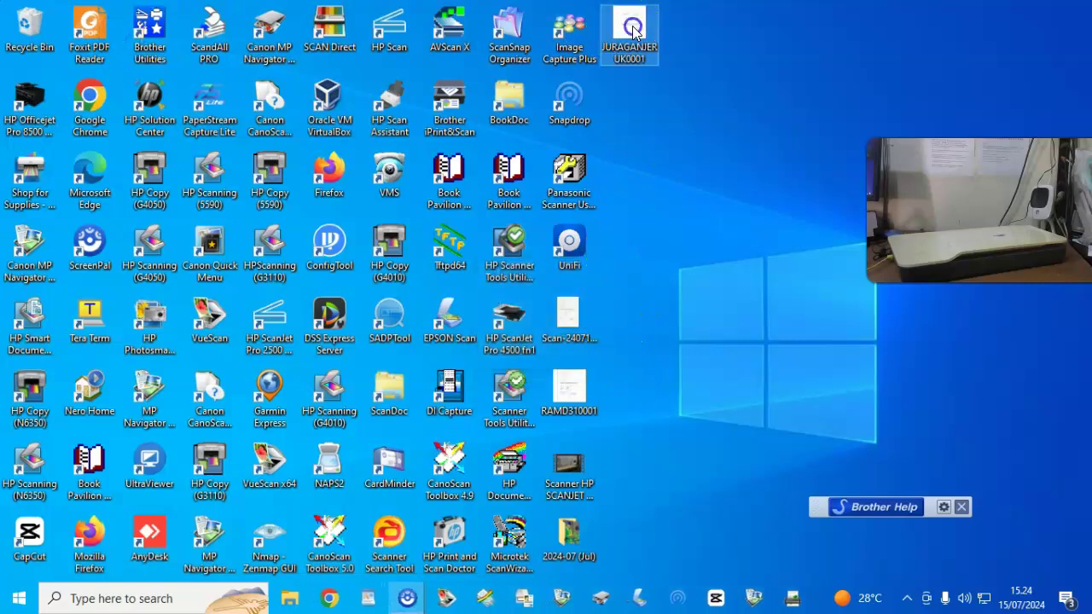
pyautogui.doubleClick(632, 31)
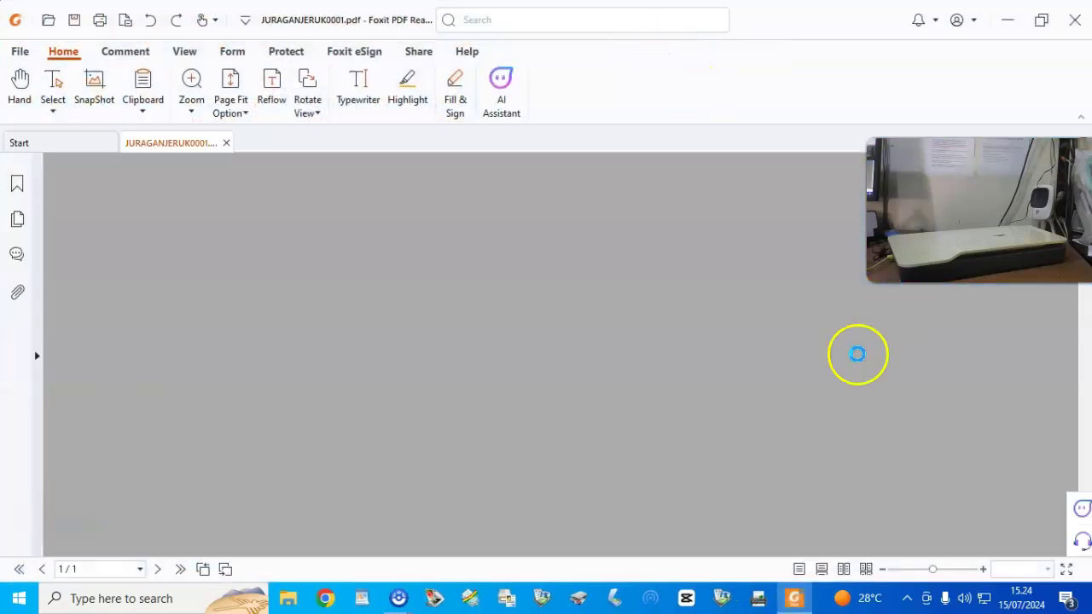
pyautogui.scroll(-3, 798, 440)
pyautogui.scroll(-3, 797, 439)
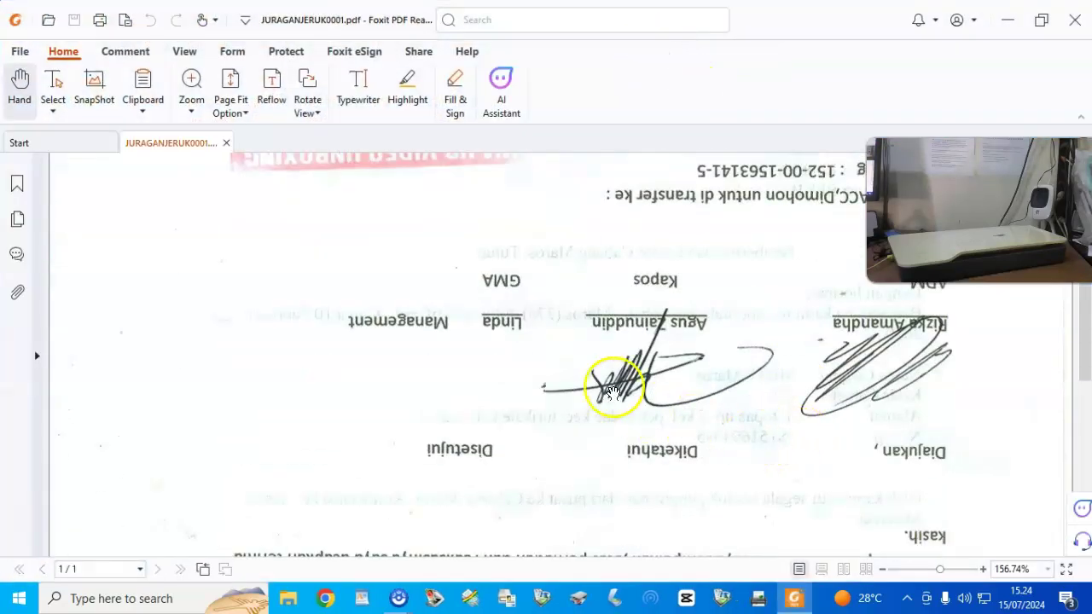
pyautogui.scroll(-4, 812, 410)
pyautogui.scroll(3, 710, 377)
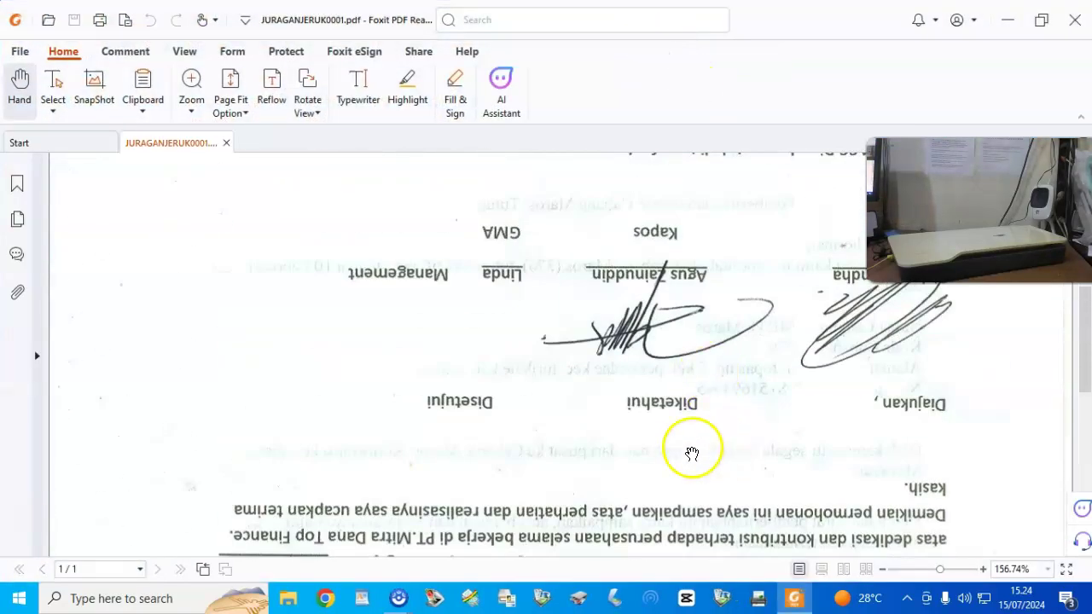
pyautogui.scroll(-7, 753, 450)
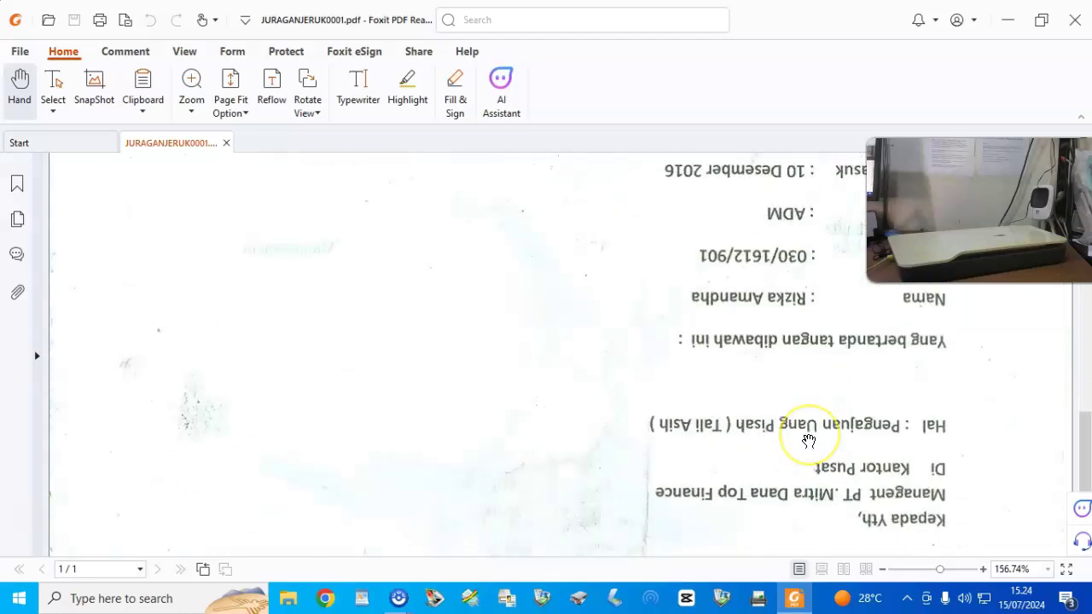
pyautogui.scroll(-2, 809, 441)
pyautogui.scroll(15, 751, 441)
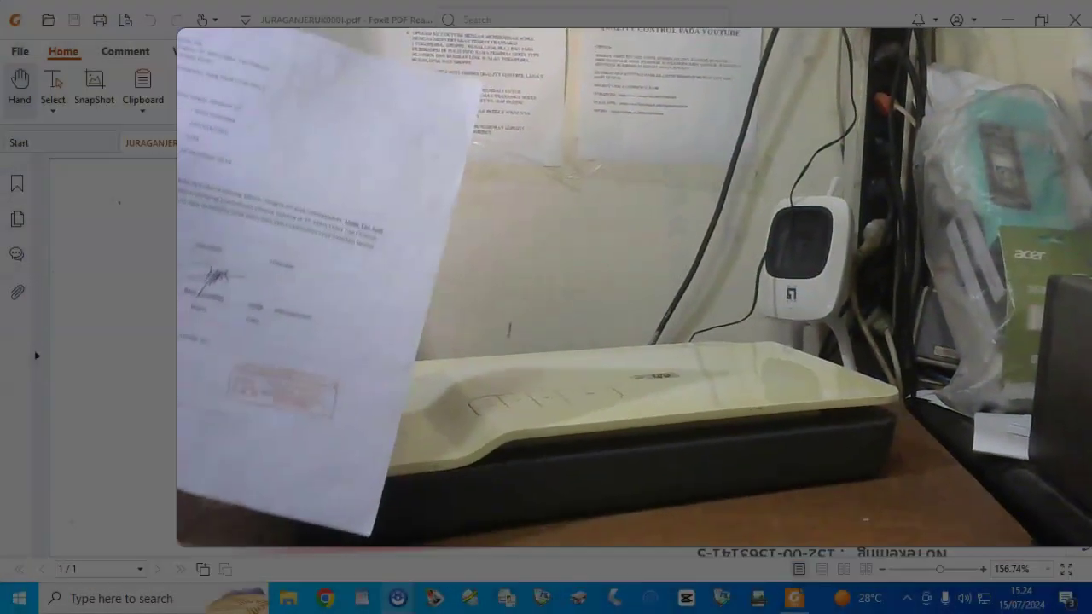
pyautogui.scroll(-5, 804, 446)
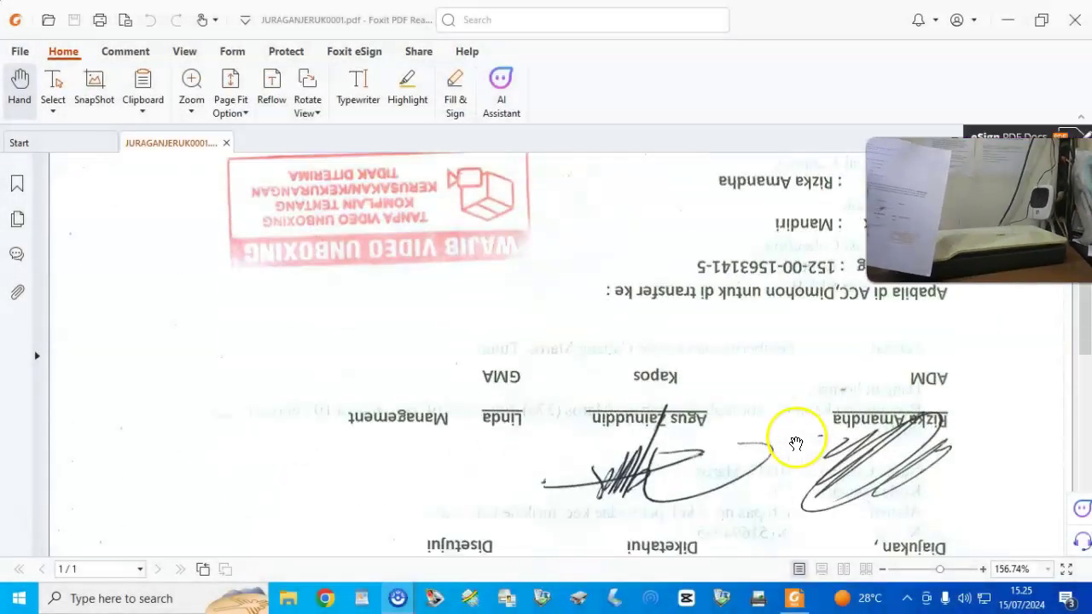
# Fit the whole page in view and rotate the view by 180 degrees so the text is upright.
pyautogui.click(230, 81)
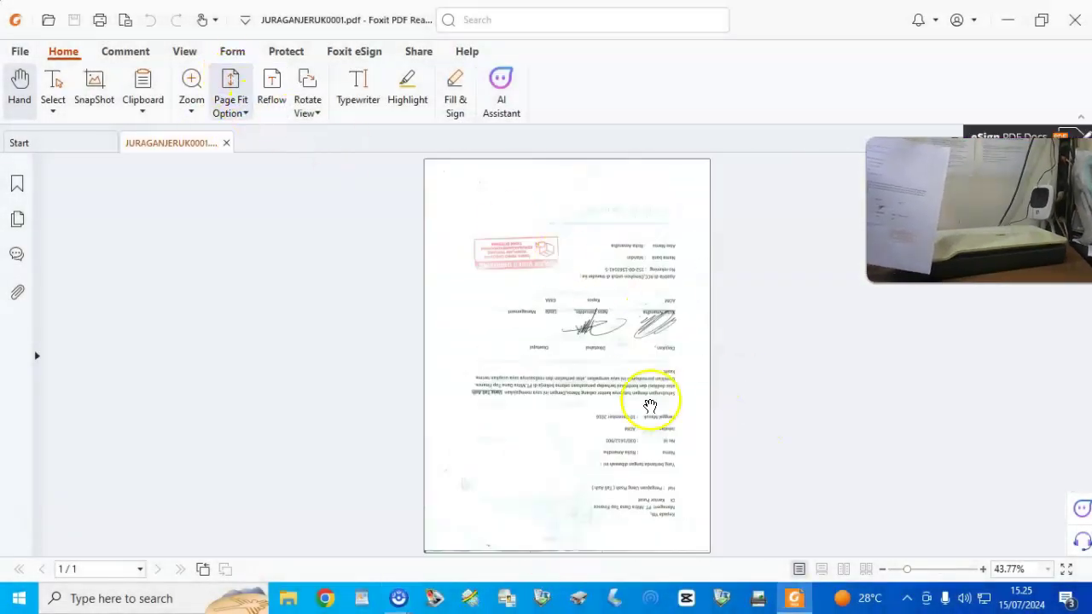
pyautogui.click(310, 101)
pyautogui.click(308, 86)
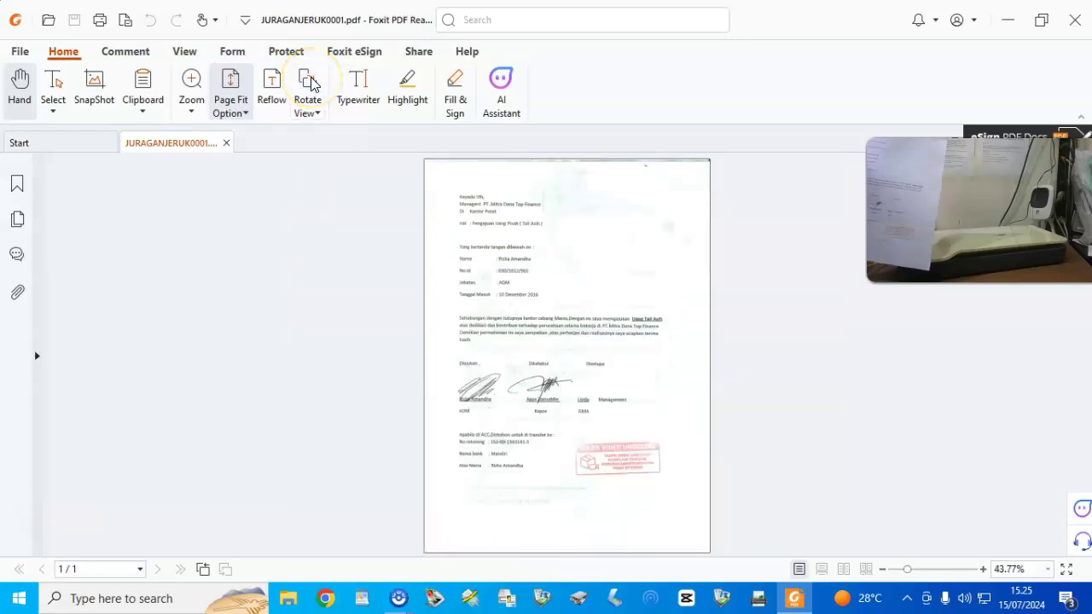